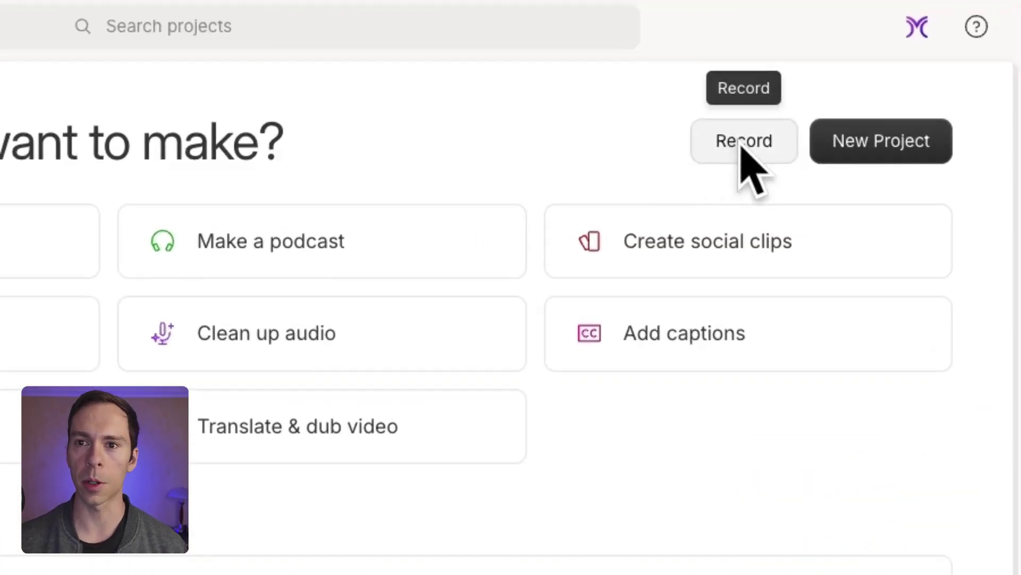
- Show Descript's recording types: Camera, Screen, Audio only and Record with others
{"action": "left_click", "coordinate": [742, 152]}
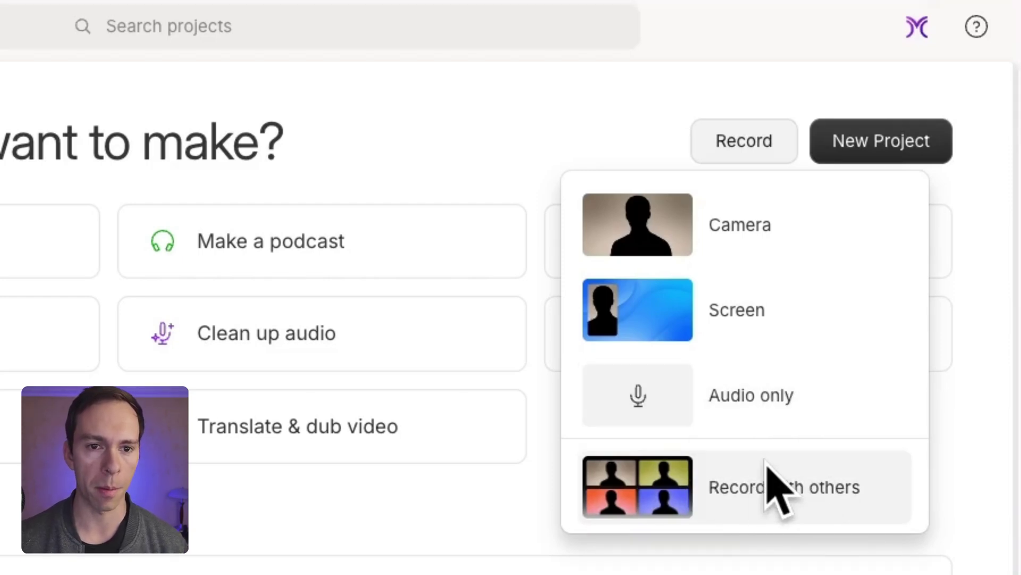
- Compare the tab and window share options, then share the Entire screen
{"action": "left_click", "coordinate": [670, 316]}
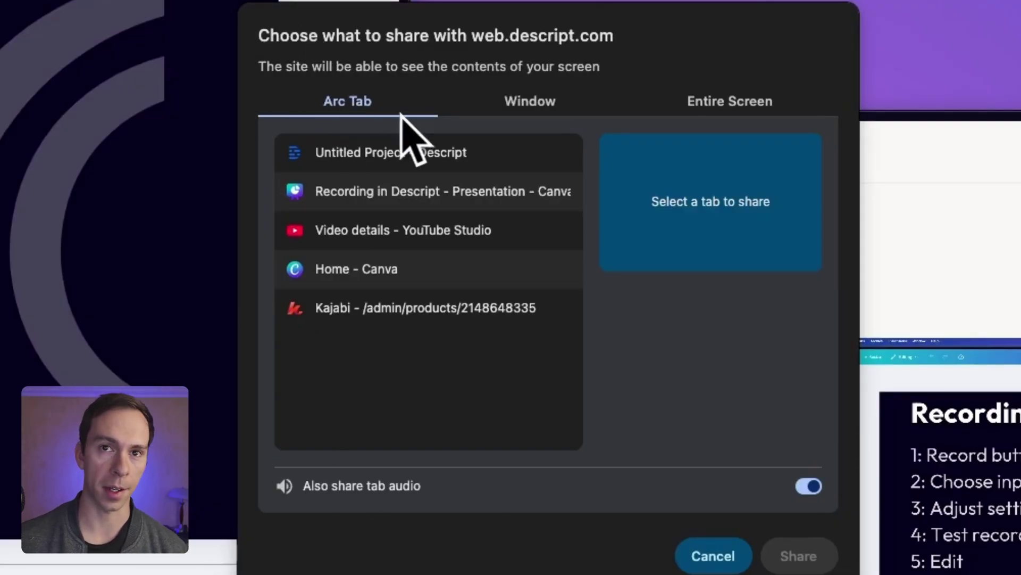
{"action": "left_click", "coordinate": [502, 108]}
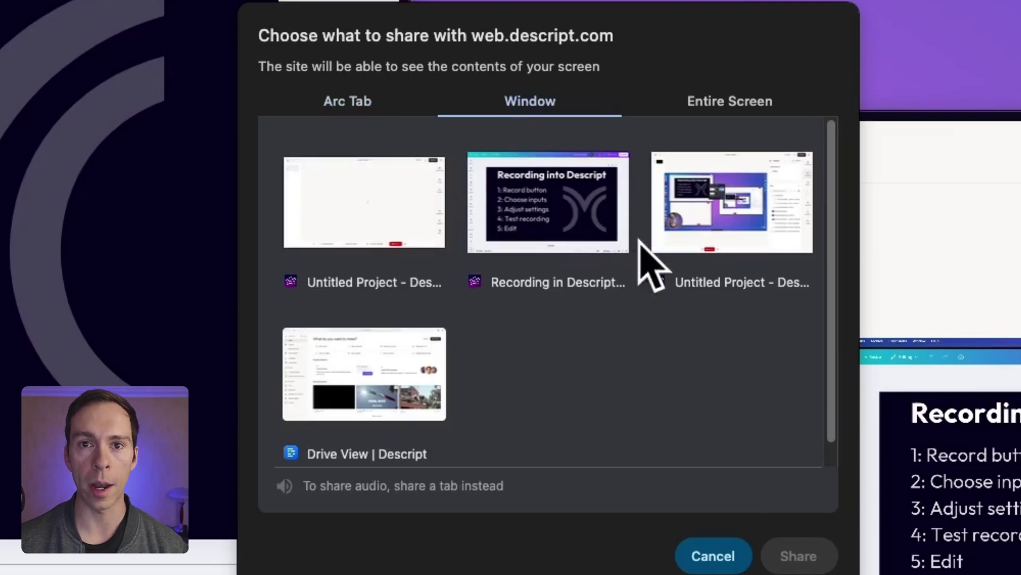
{"action": "left_click", "coordinate": [726, 105]}
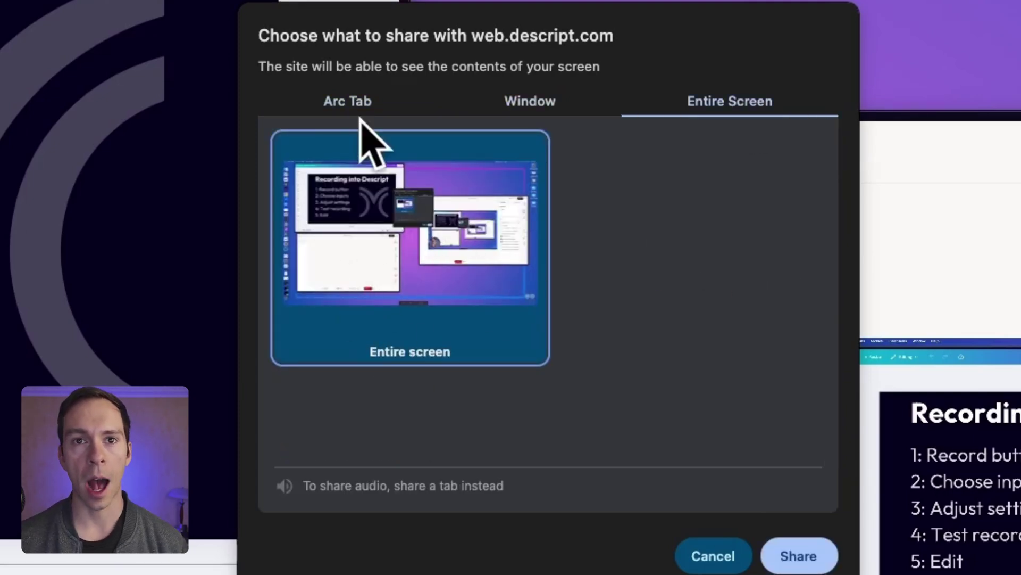
{"action": "left_click", "coordinate": [340, 107]}
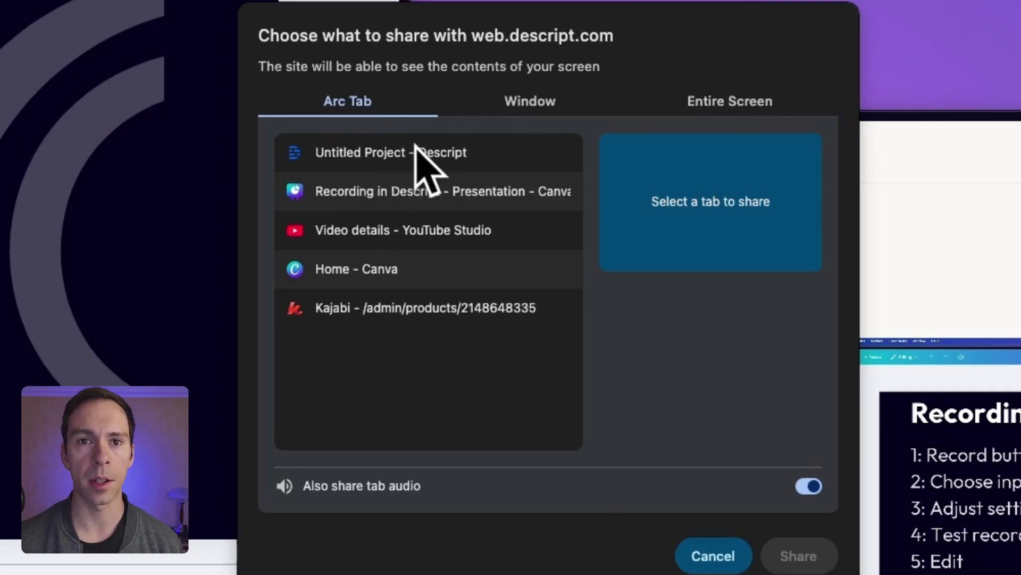
{"action": "left_click", "coordinate": [719, 91]}
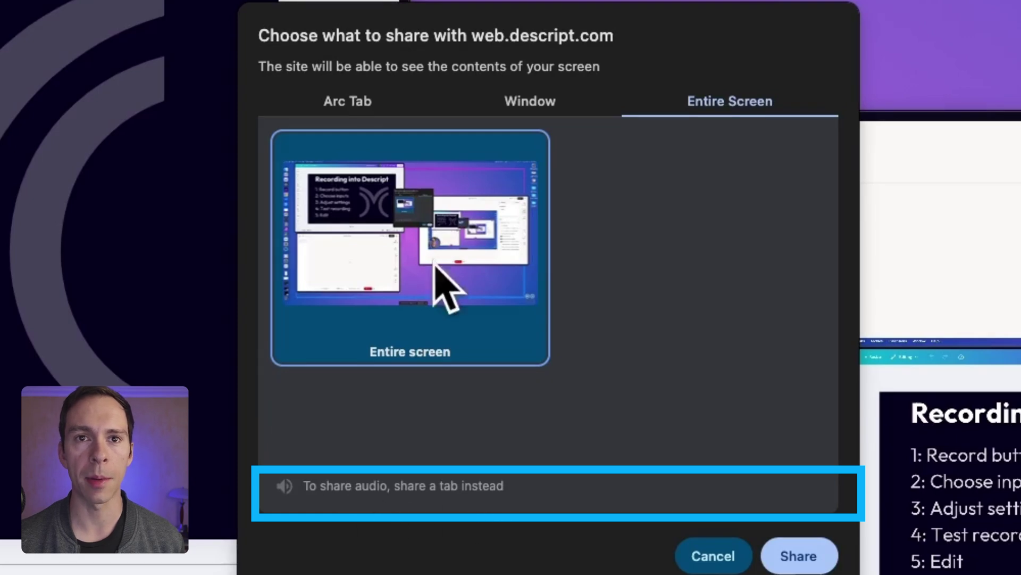
{"action": "left_click", "coordinate": [352, 106]}
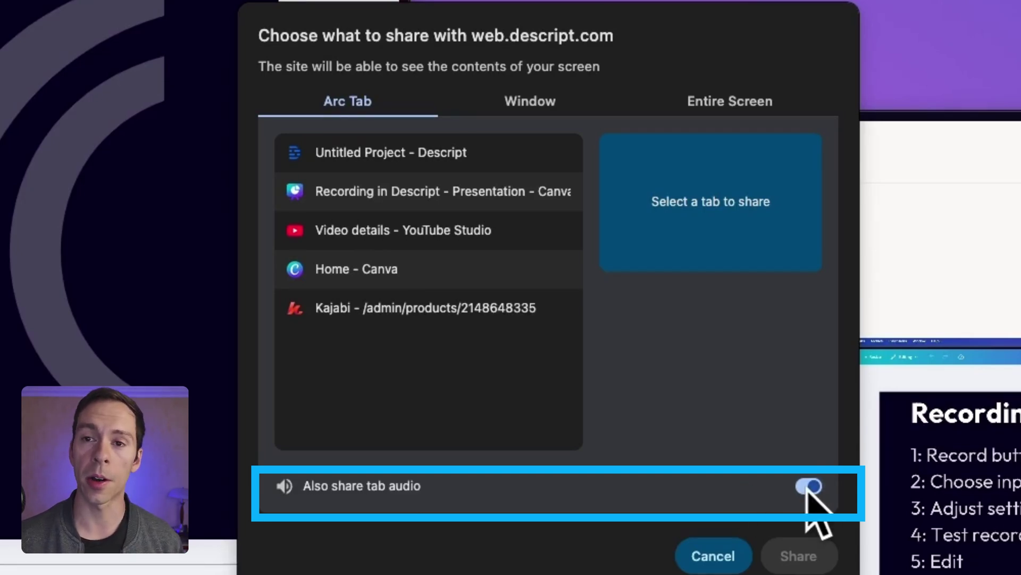
{"action": "left_click", "coordinate": [737, 106]}
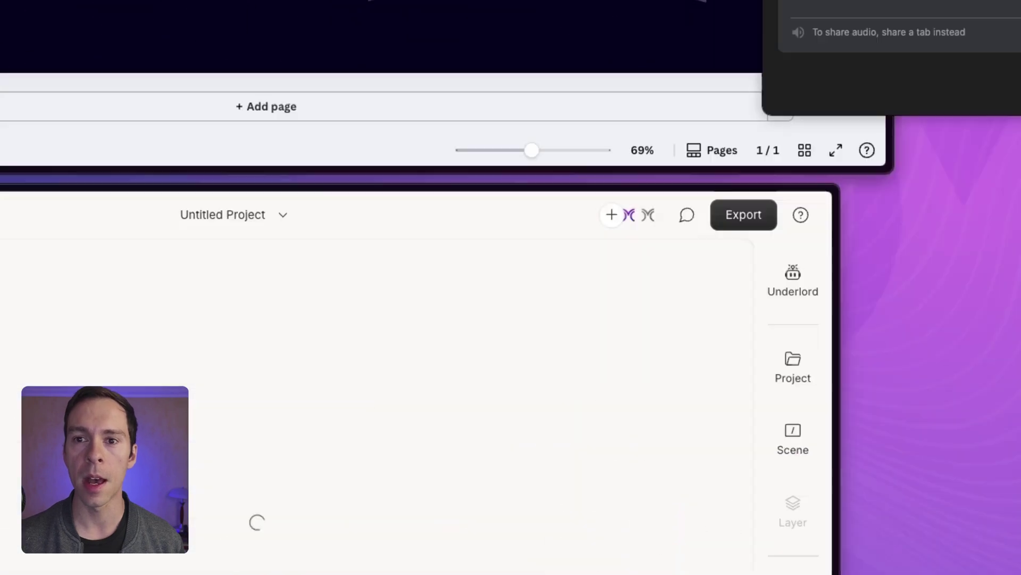
{"action": "left_click", "coordinate": [797, 555]}
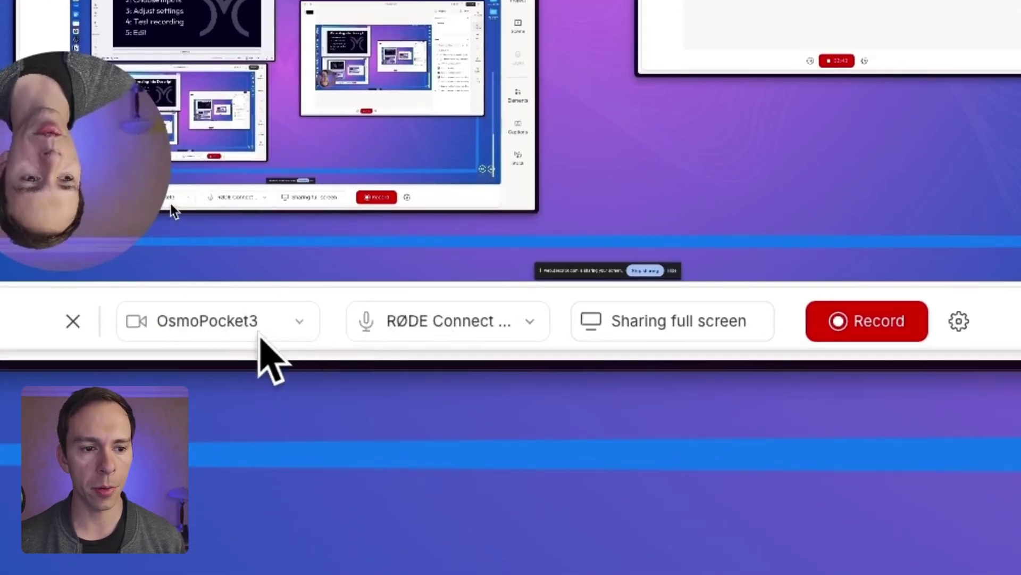
{"action": "left_click", "coordinate": [300, 324]}
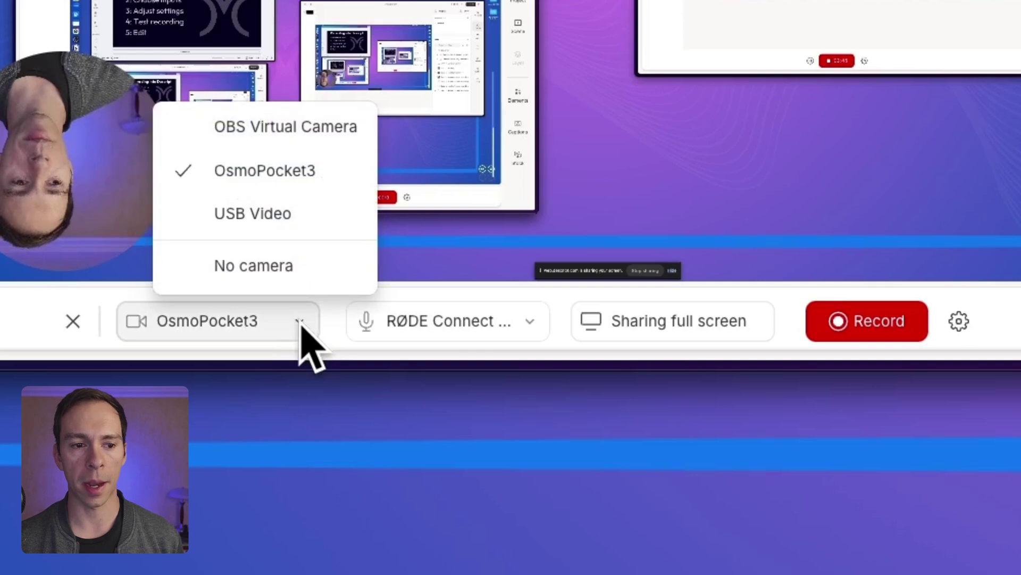
{"action": "left_click", "coordinate": [300, 323]}
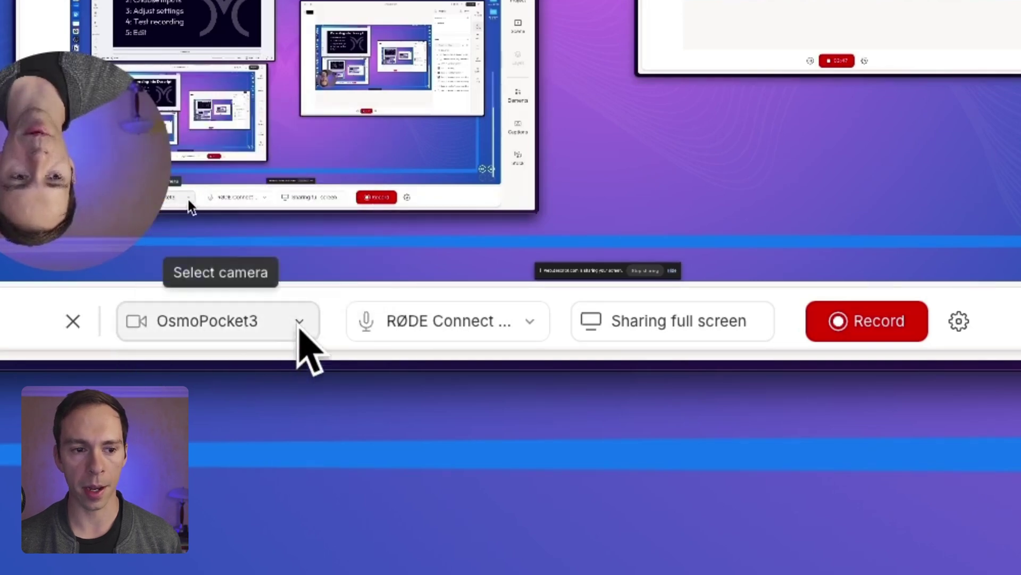
{"action": "left_click", "coordinate": [299, 325]}
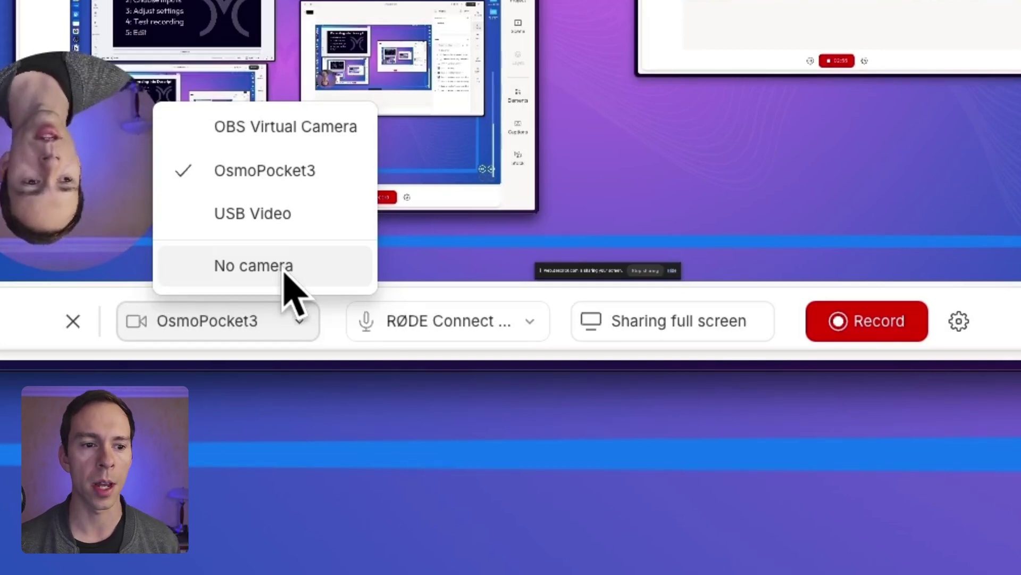
{"action": "left_click", "coordinate": [245, 273]}
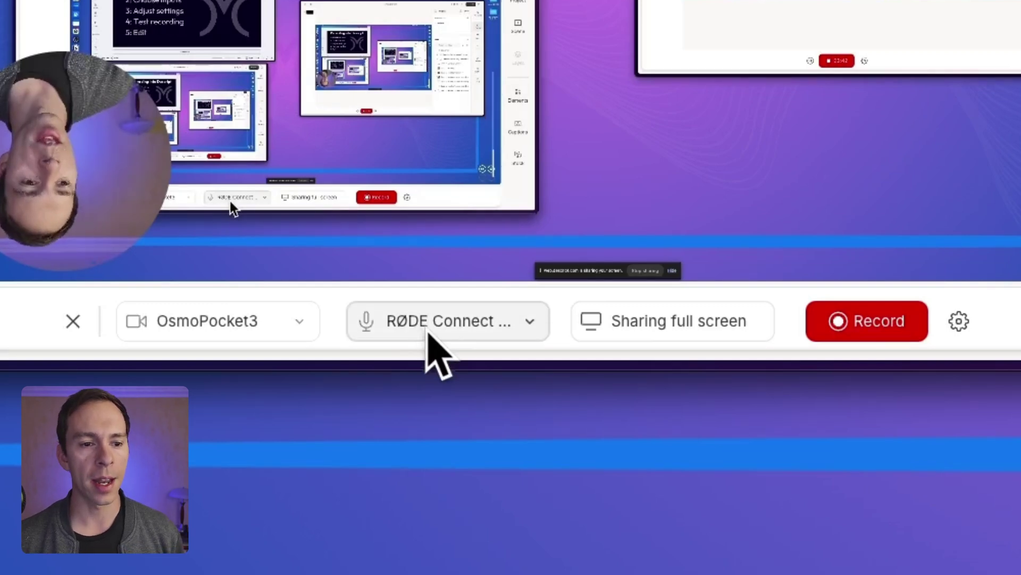
{"action": "left_click", "coordinate": [439, 331]}
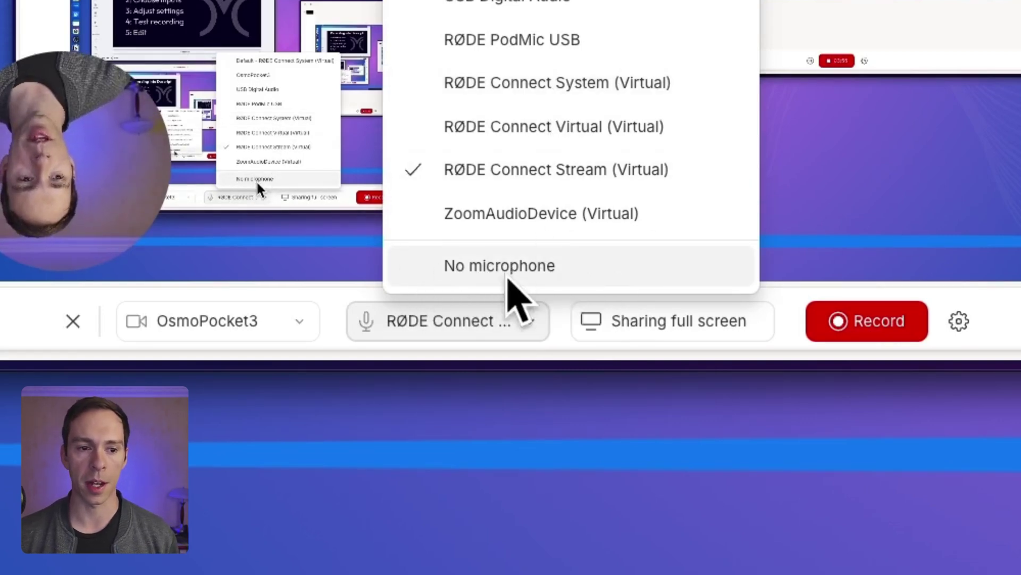
{"action": "left_click", "coordinate": [523, 333]}
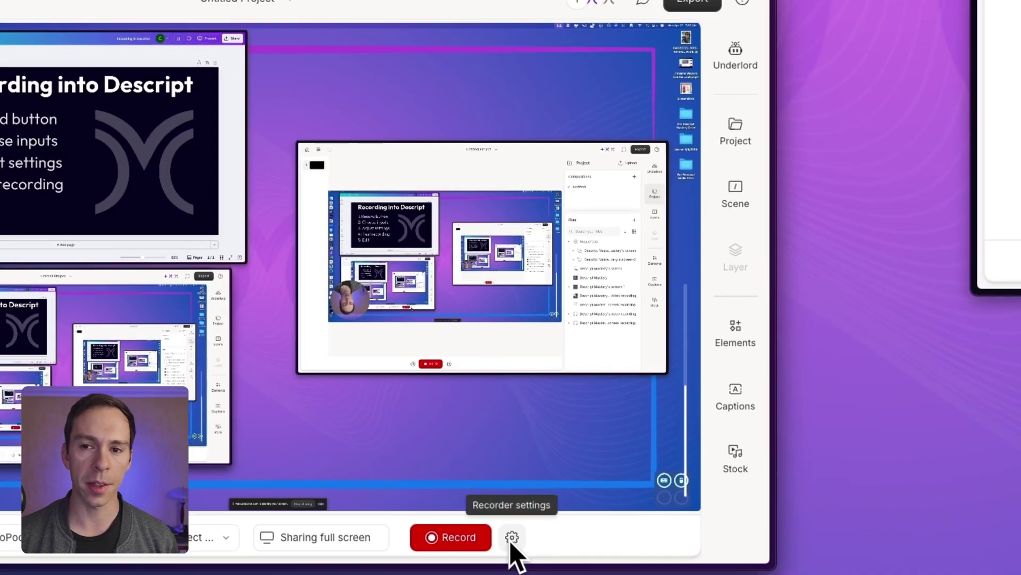
- Open recorder settings with mic transcription on and the default speaker left as Speaker
{"action": "left_click", "coordinate": [512, 537]}
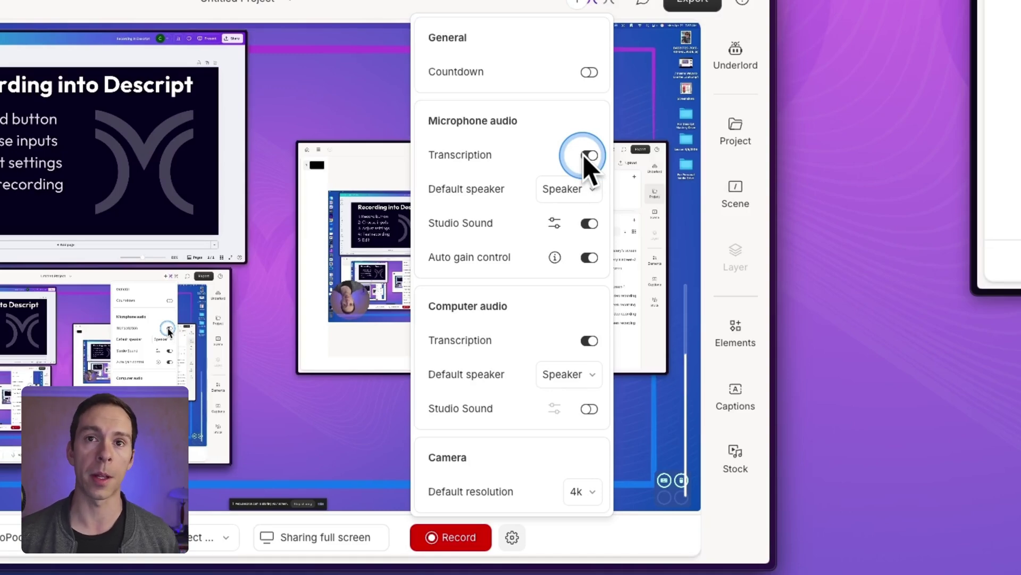
{"action": "left_click", "coordinate": [591, 166]}
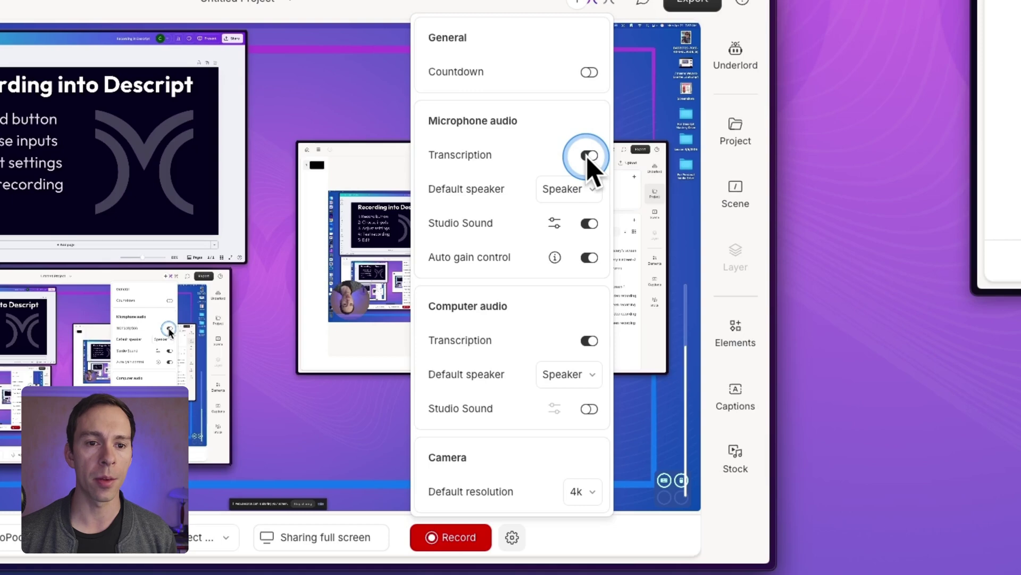
{"action": "left_click", "coordinate": [586, 196]}
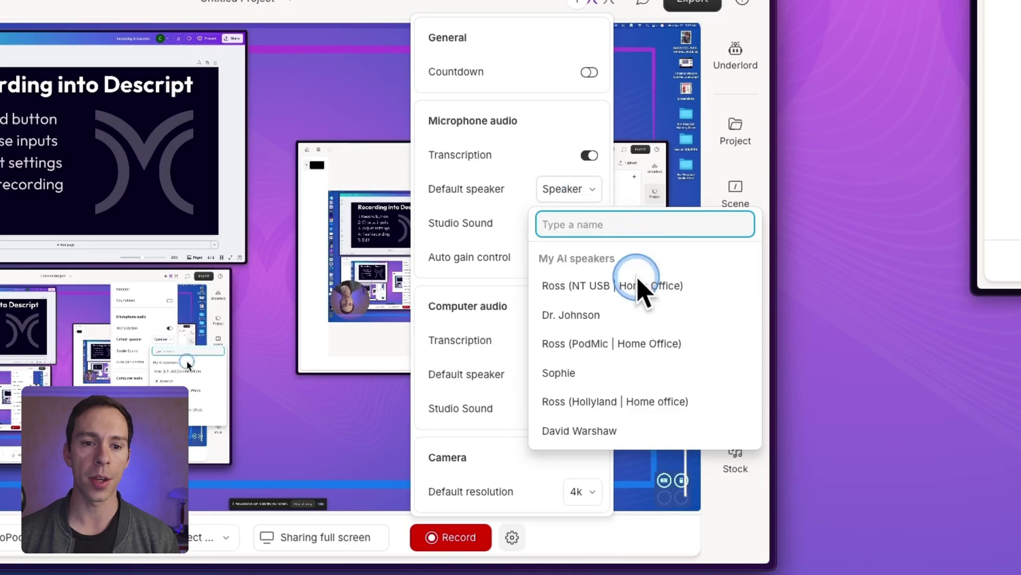
{"action": "left_click", "coordinate": [568, 199]}
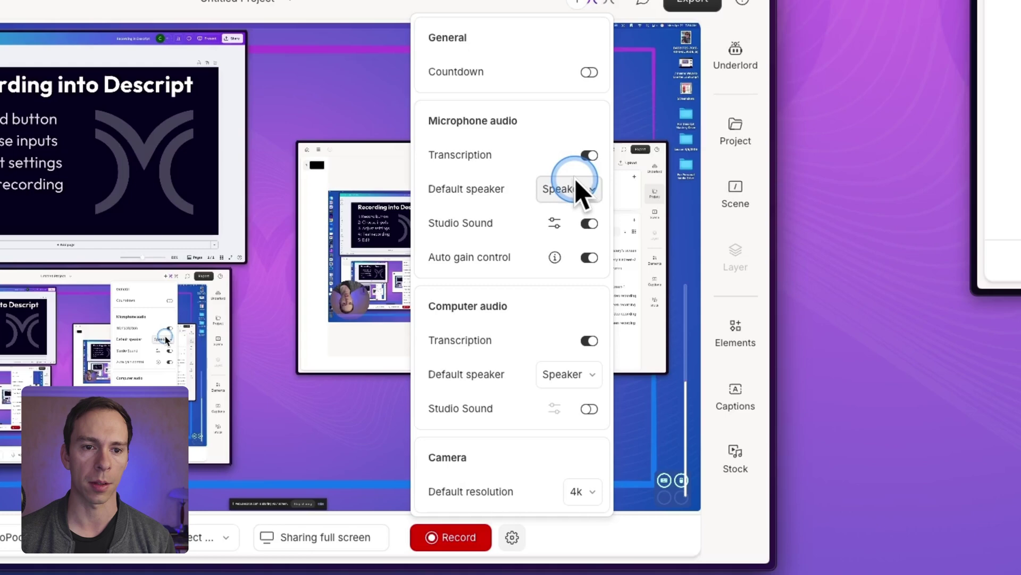
{"action": "left_click", "coordinate": [464, 225]}
{"action": "left_click", "coordinate": [590, 227]}
{"action": "left_click", "coordinate": [553, 228]}
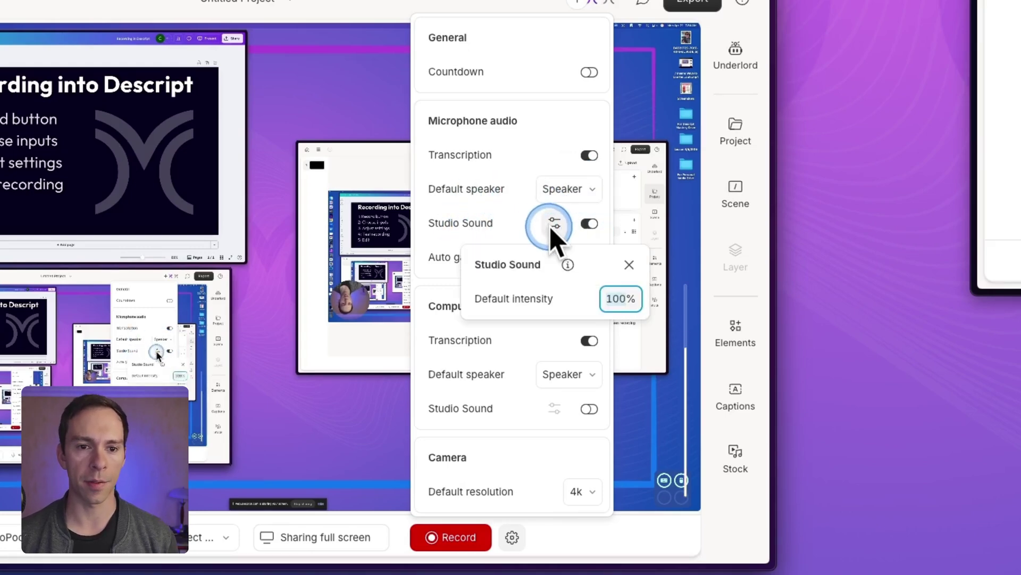
{"action": "left_click", "coordinate": [615, 299]}
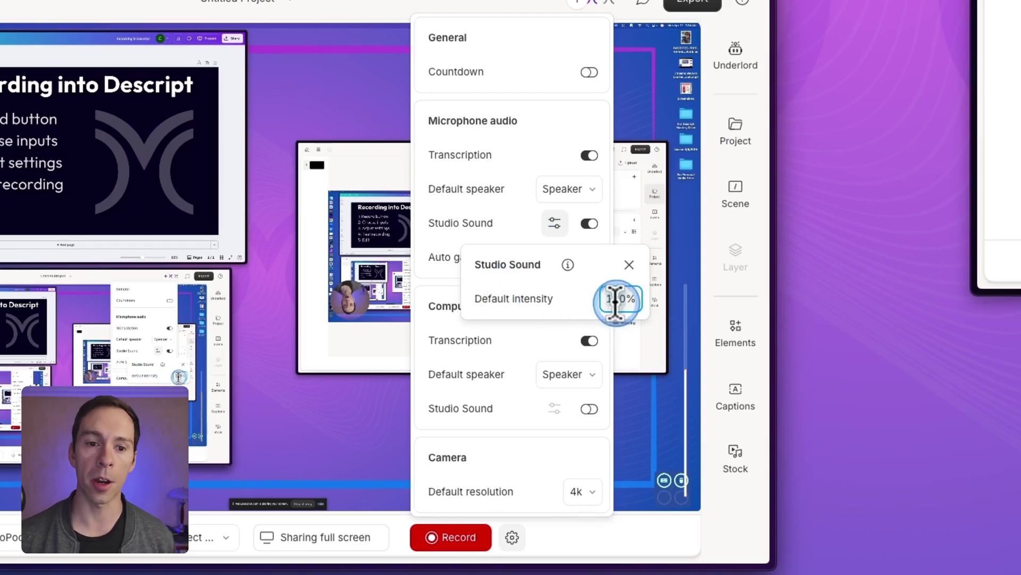
{"action": "left_click", "coordinate": [561, 304]}
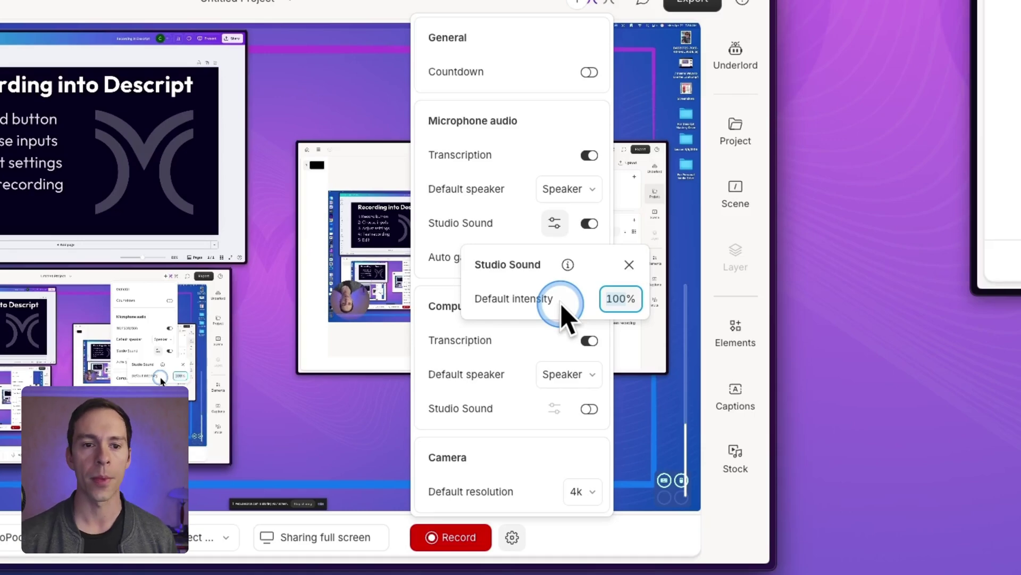
{"action": "key", "text": "BackSpace"}
{"action": "key", "text": "BackSpace"}
{"action": "key", "text": "BackSpace"}
{"action": "type", "text": "50"}
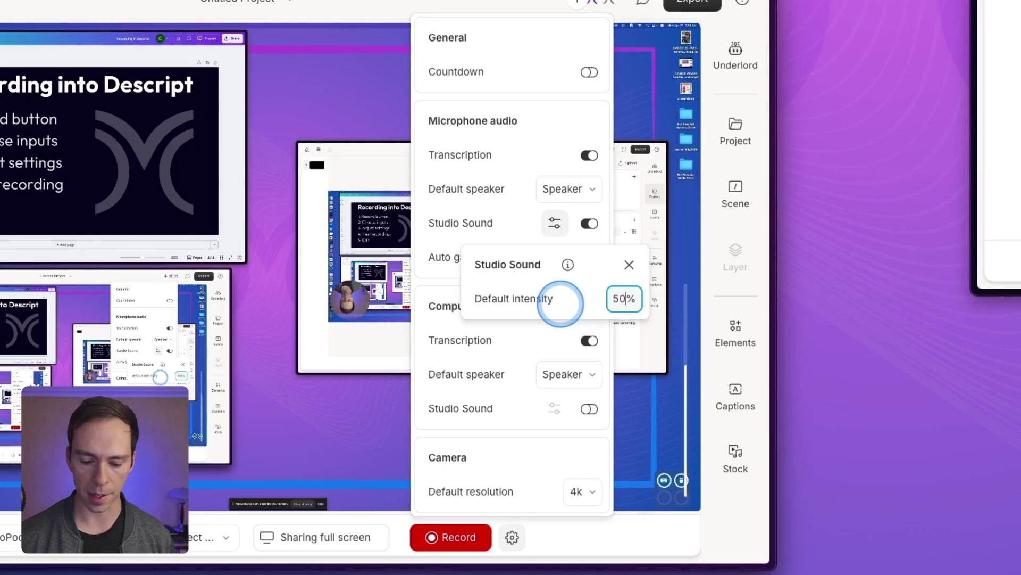
{"action": "key", "text": "BackSpace"}
{"action": "key", "text": "BackSpace"}
{"action": "type", "text": "110"}
{"action": "key", "text": "Return"}
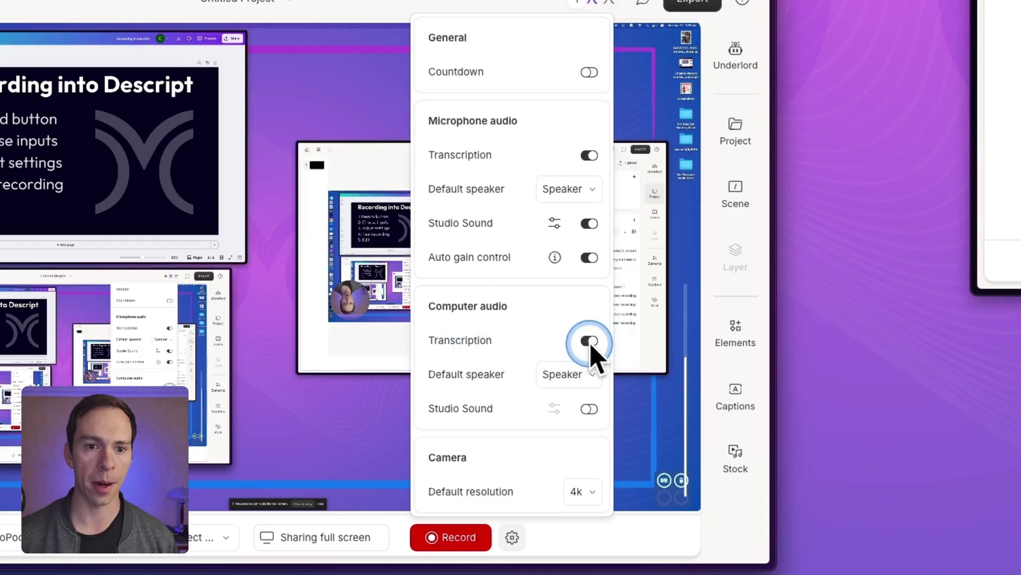
{"action": "left_click", "coordinate": [564, 381]}
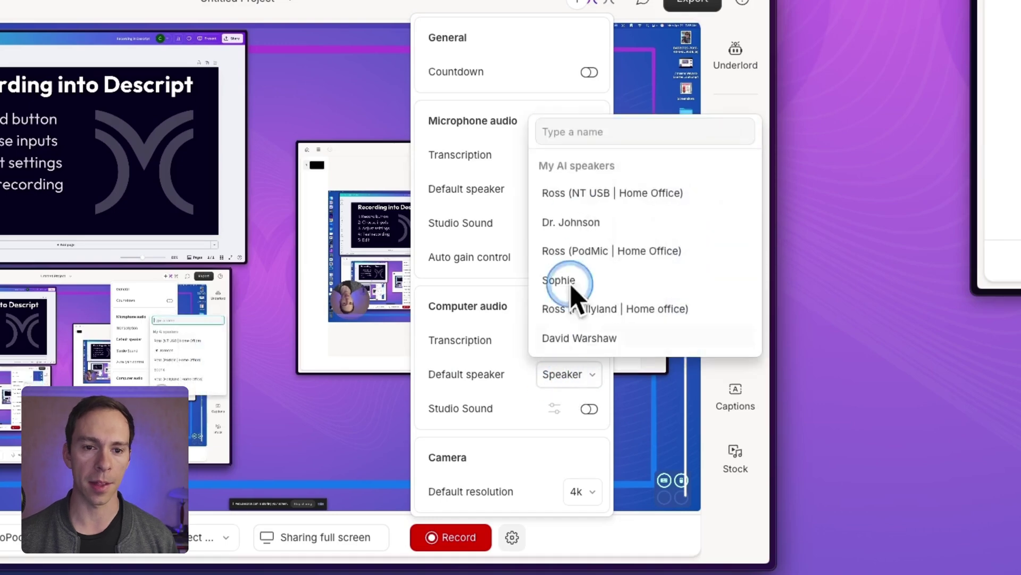
{"action": "left_click", "coordinate": [566, 376]}
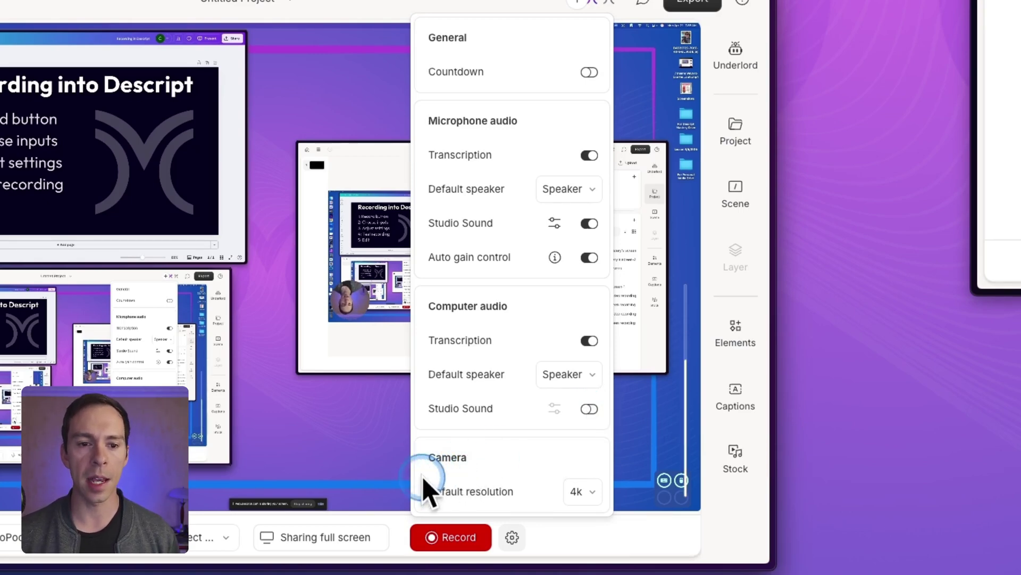
- Keep the OsmoPocket3 camera resolution at 4k and close the recorder settings
{"action": "left_click", "coordinate": [591, 493]}
{"action": "left_click", "coordinate": [592, 495]}
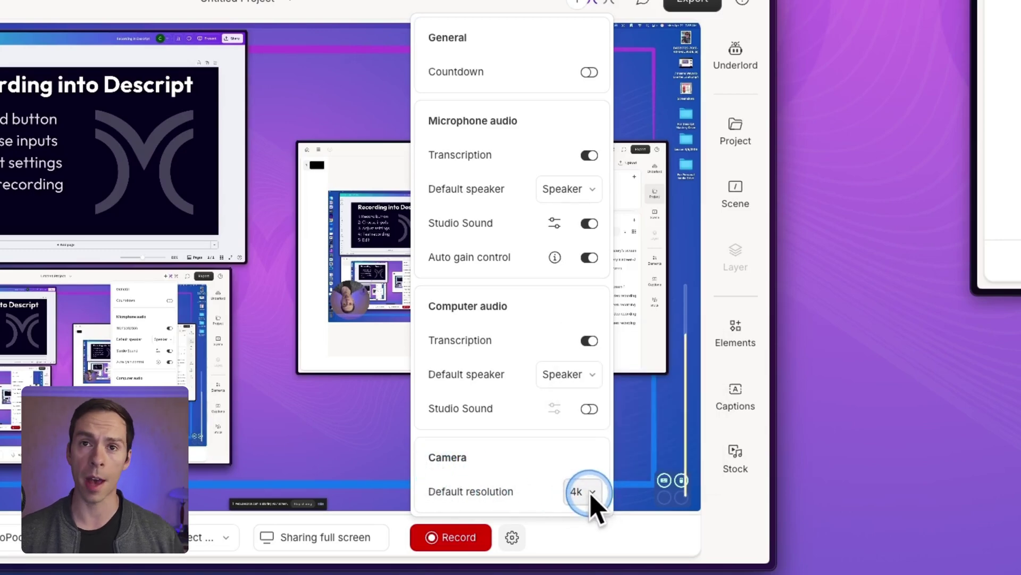
{"action": "left_click", "coordinate": [592, 494]}
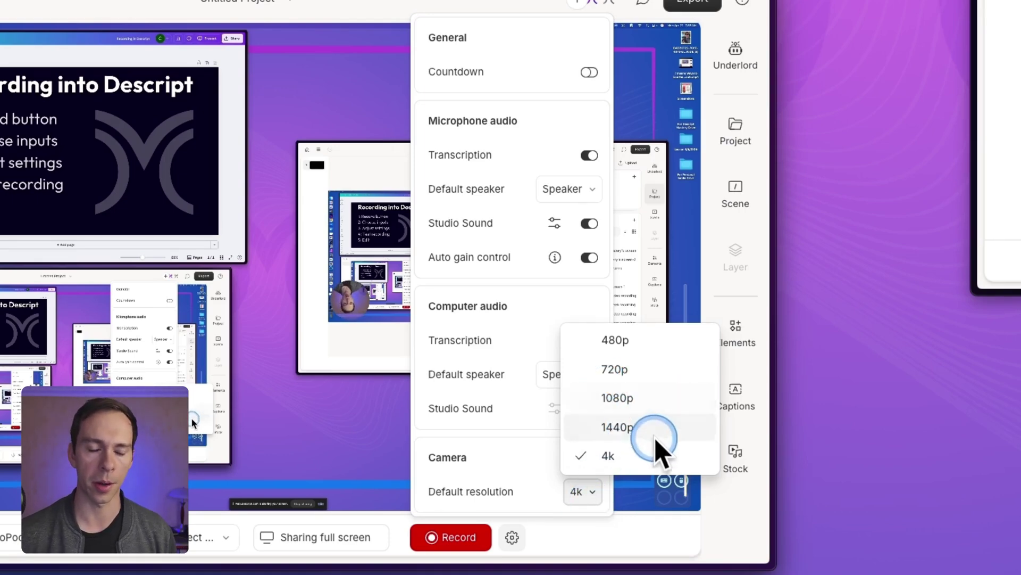
{"action": "left_click", "coordinate": [551, 480]}
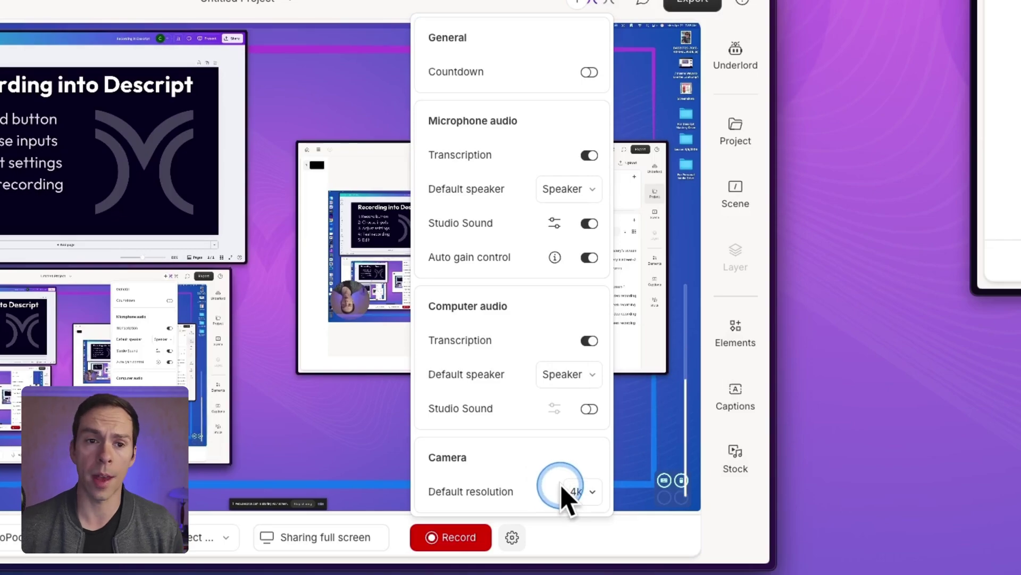
{"action": "left_click", "coordinate": [514, 537]}
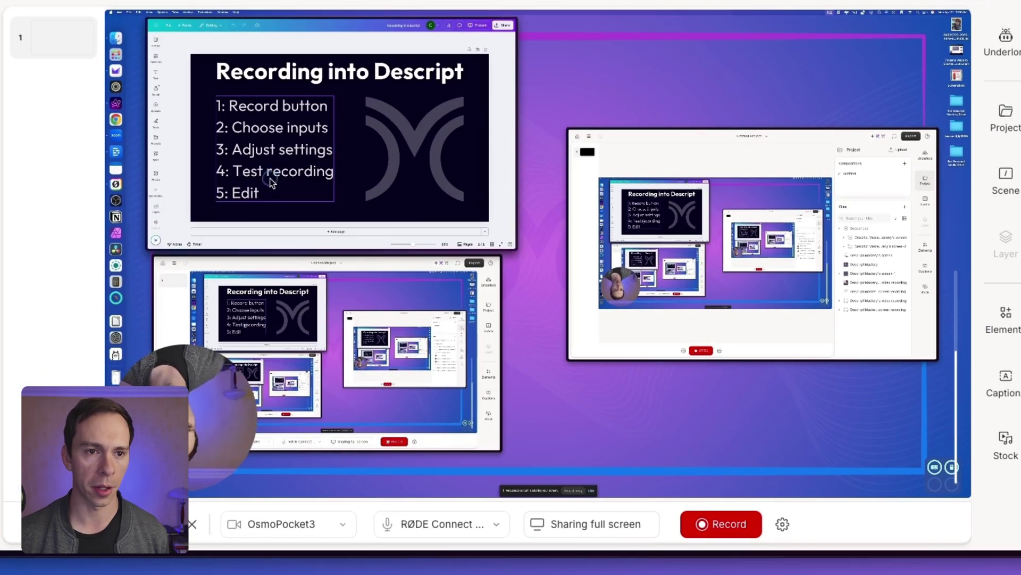
- Record a short test clip saying 'Click on that and I'll do my test recording'
{"action": "left_click", "coordinate": [836, 487]}
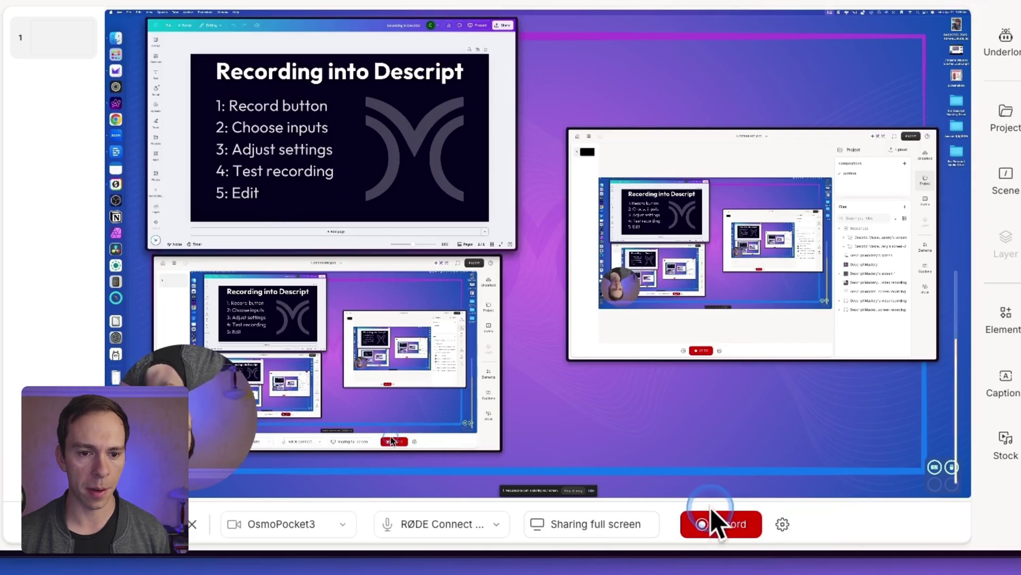
{"action": "left_click", "coordinate": [716, 527]}
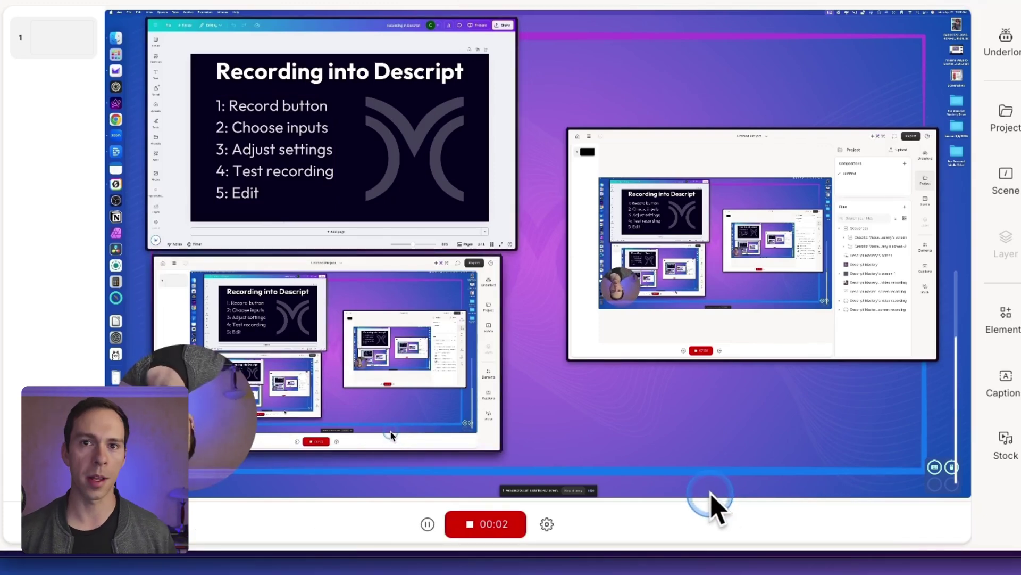
{"action": "left_click", "coordinate": [483, 534]}
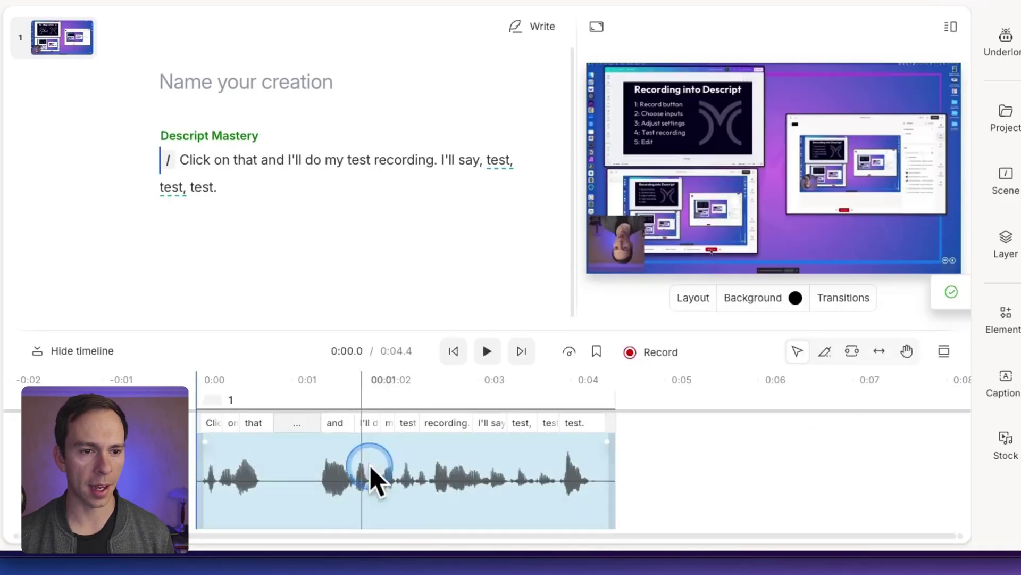
- Play back the test clip and select it in the timeline
{"action": "left_click", "coordinate": [487, 351]}
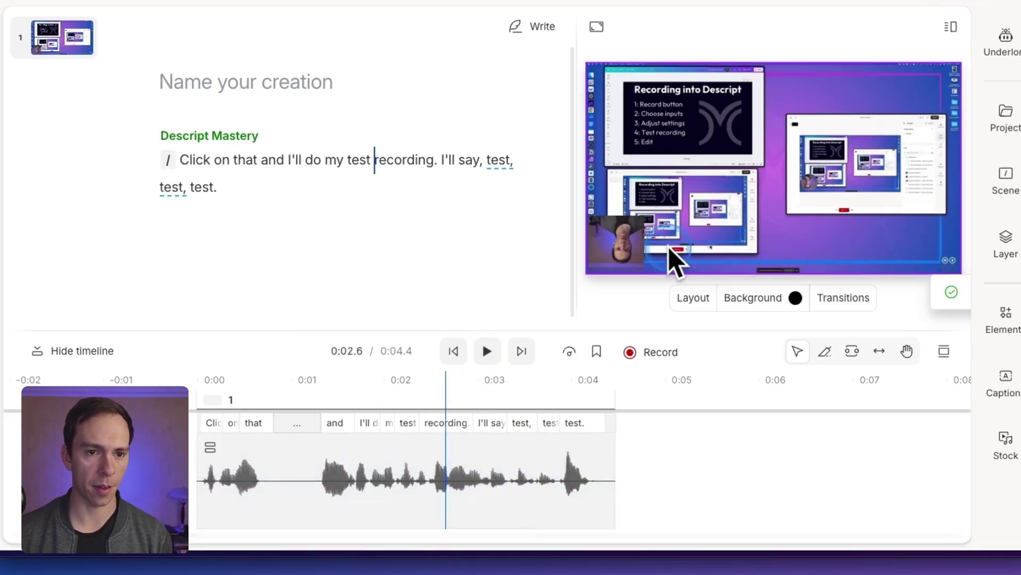
{"action": "left_click", "coordinate": [760, 129]}
{"action": "left_click", "coordinate": [399, 476]}
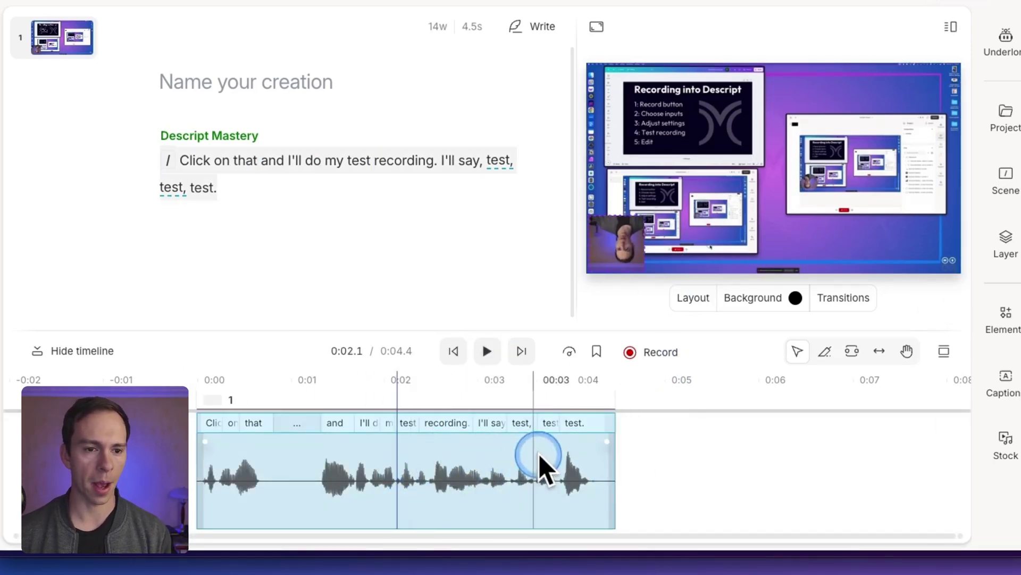
- Delete the test clip from the project, leaving it empty
{"action": "key", "text": "Delete"}
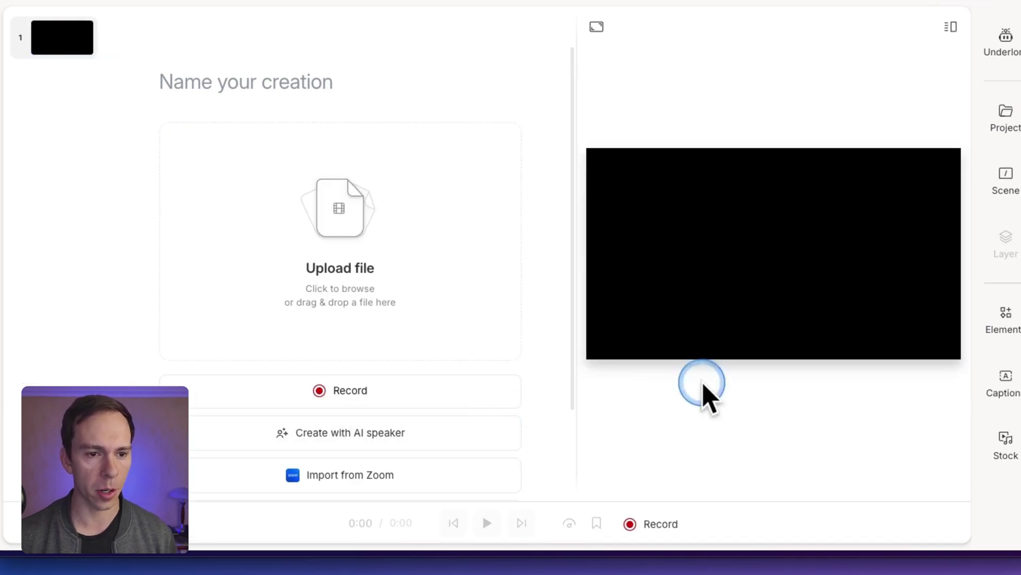
{"action": "key", "text": "ctrl+z"}
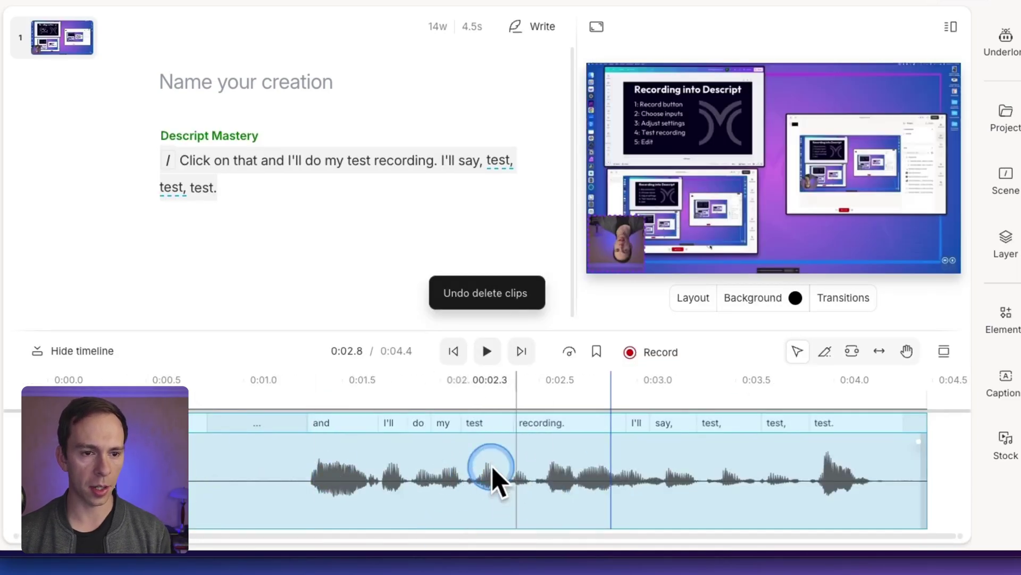
{"action": "left_click", "coordinate": [428, 499]}
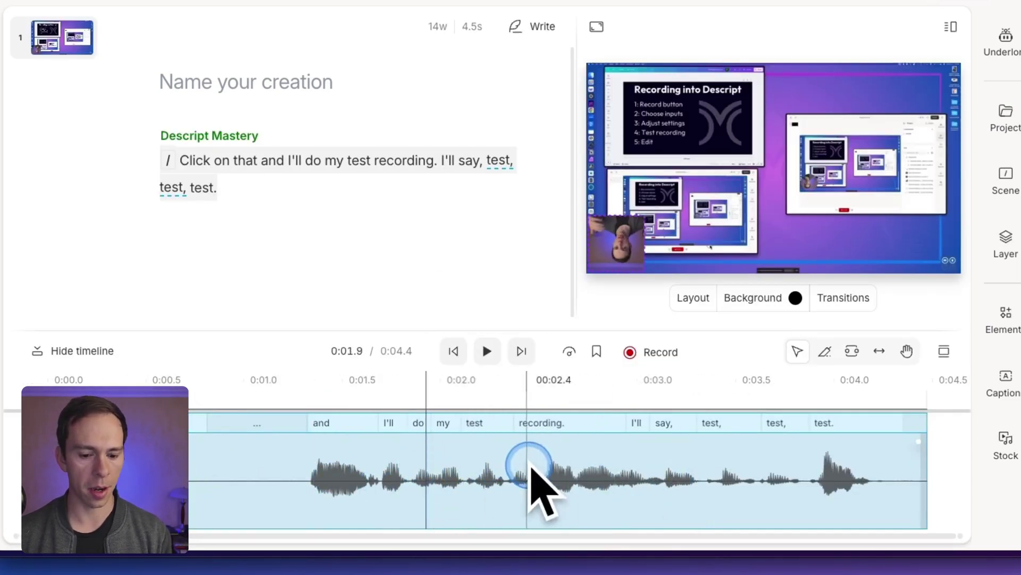
{"action": "key", "text": "Delete"}
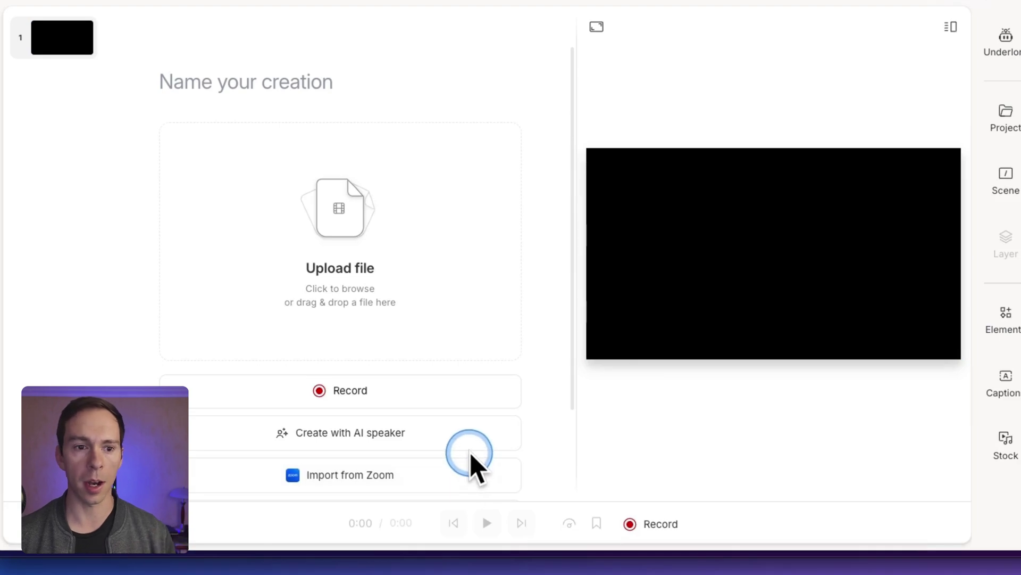
- Start a new Screen recording and share the entire screen
{"action": "left_click", "coordinate": [376, 400]}
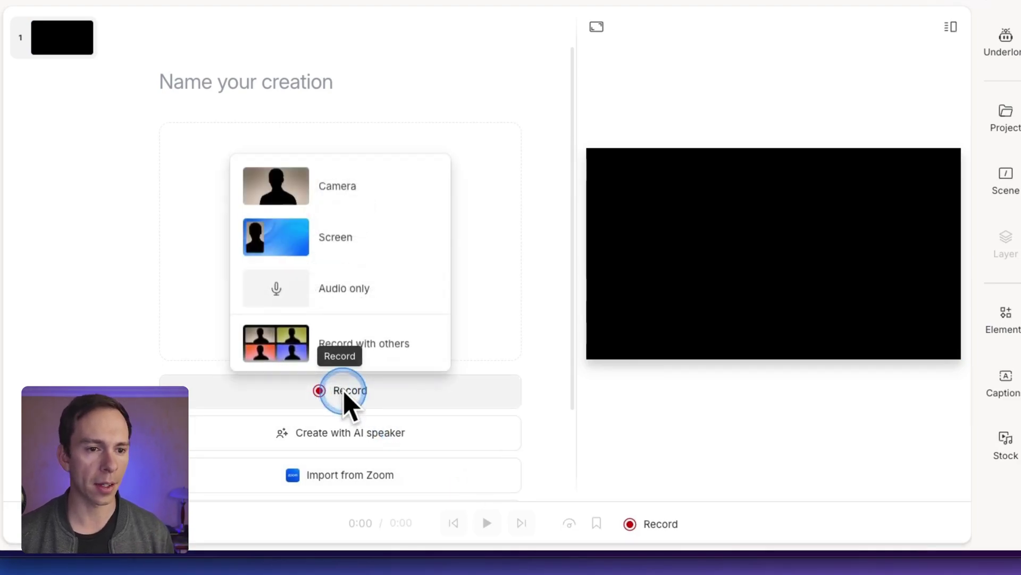
{"action": "left_click", "coordinate": [645, 525]}
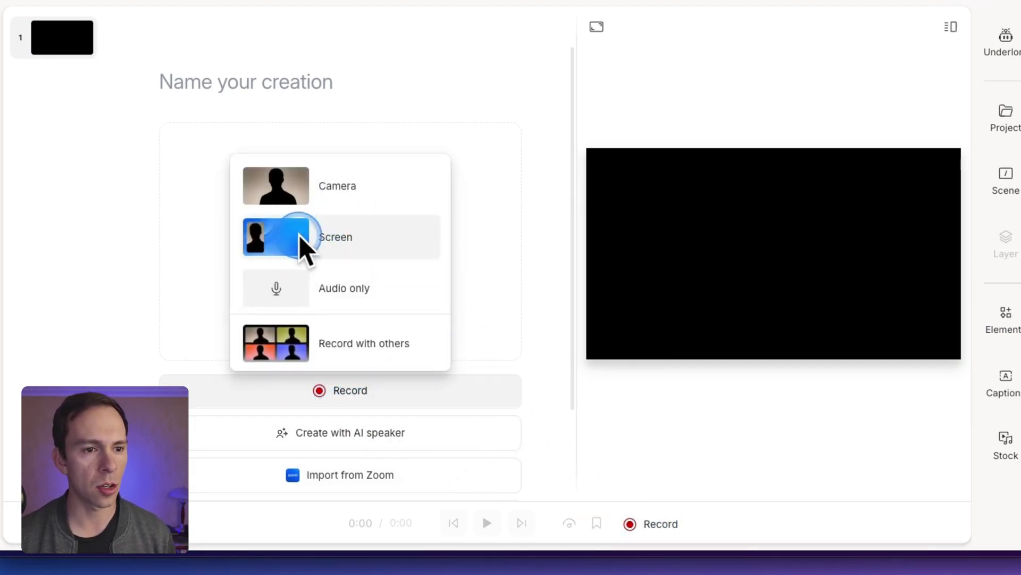
{"action": "left_click", "coordinate": [314, 257]}
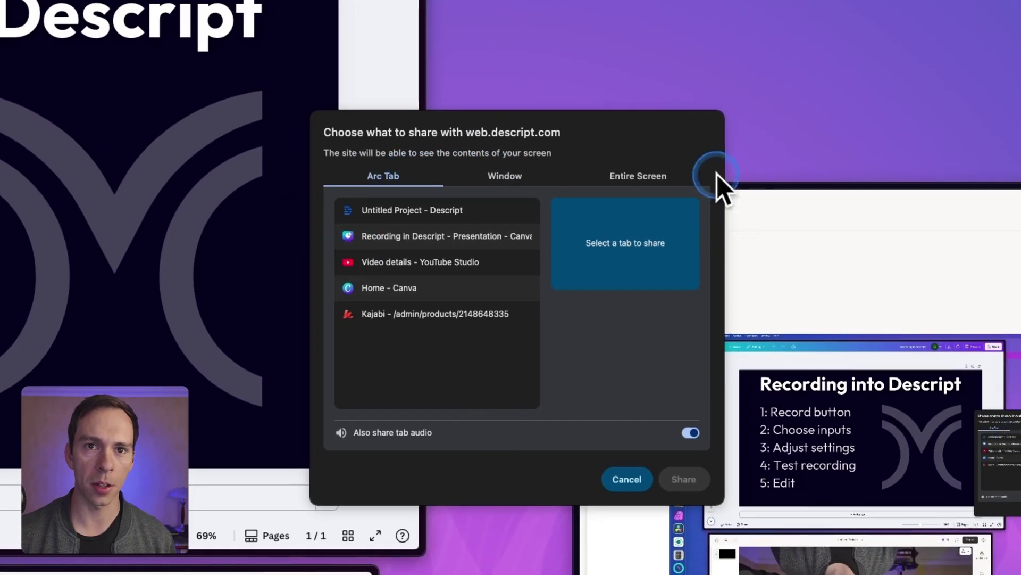
{"action": "left_click", "coordinate": [643, 178]}
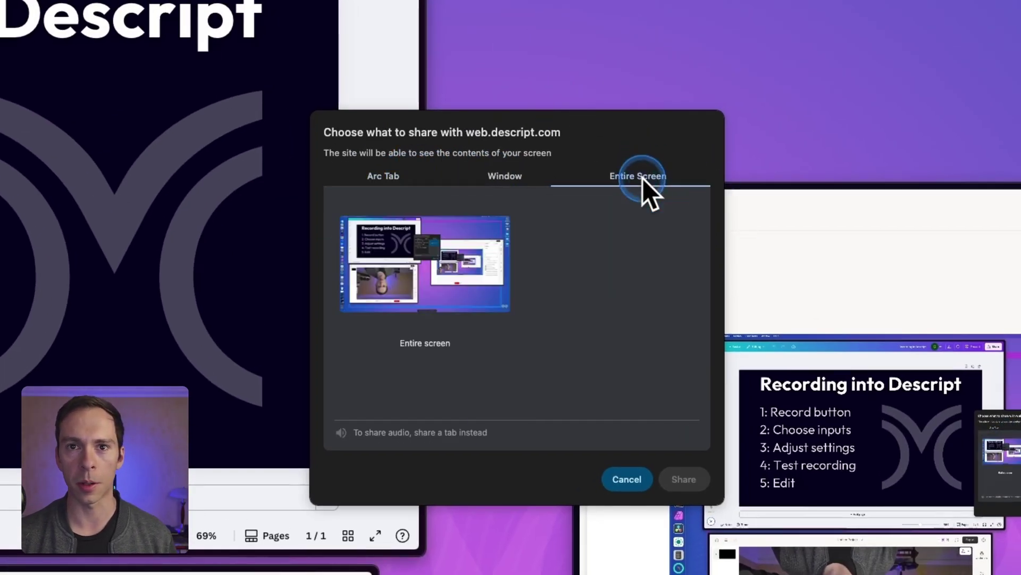
{"action": "left_click", "coordinate": [404, 278]}
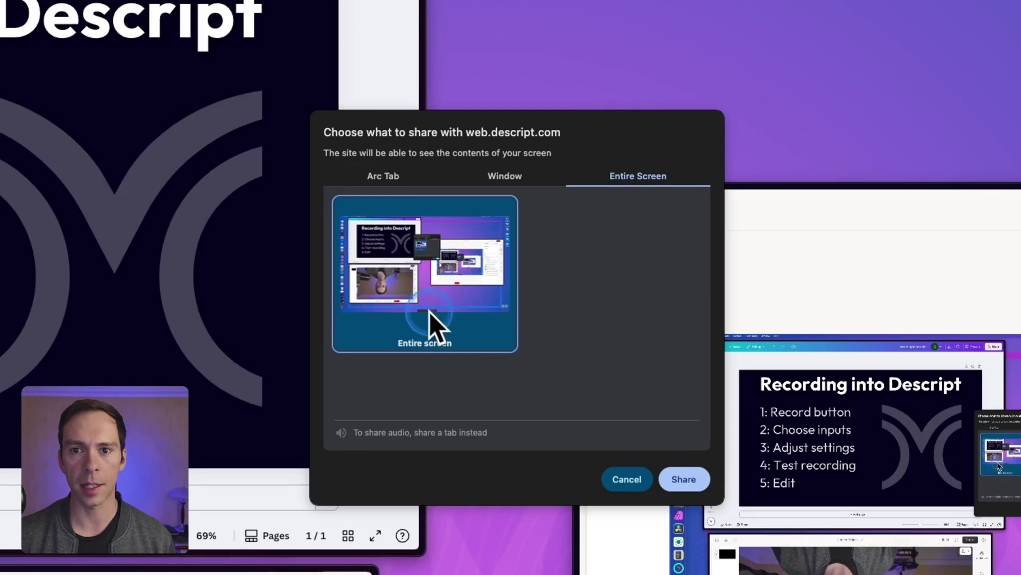
{"action": "left_click", "coordinate": [685, 484]}
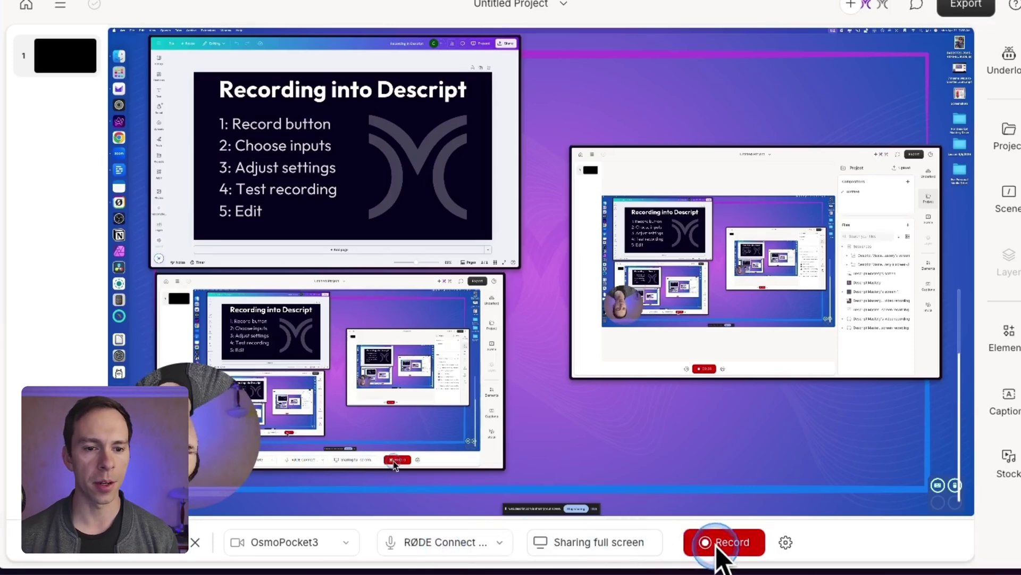
- Record a roughly 21-second screen-and-webcam session, pausing and resuming once before stopping
{"action": "left_click", "coordinate": [721, 546]}
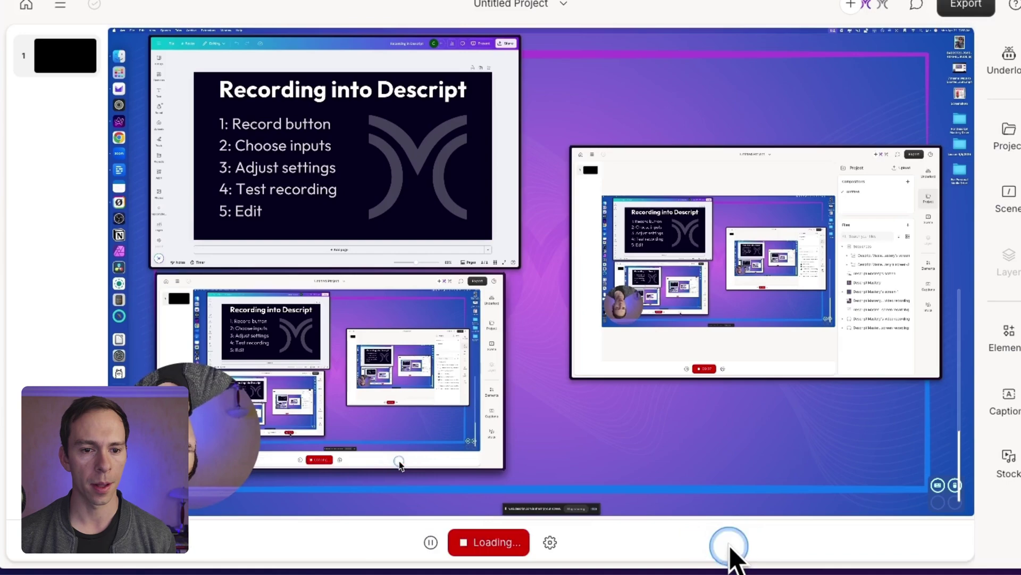
{"action": "left_click", "coordinate": [732, 427]}
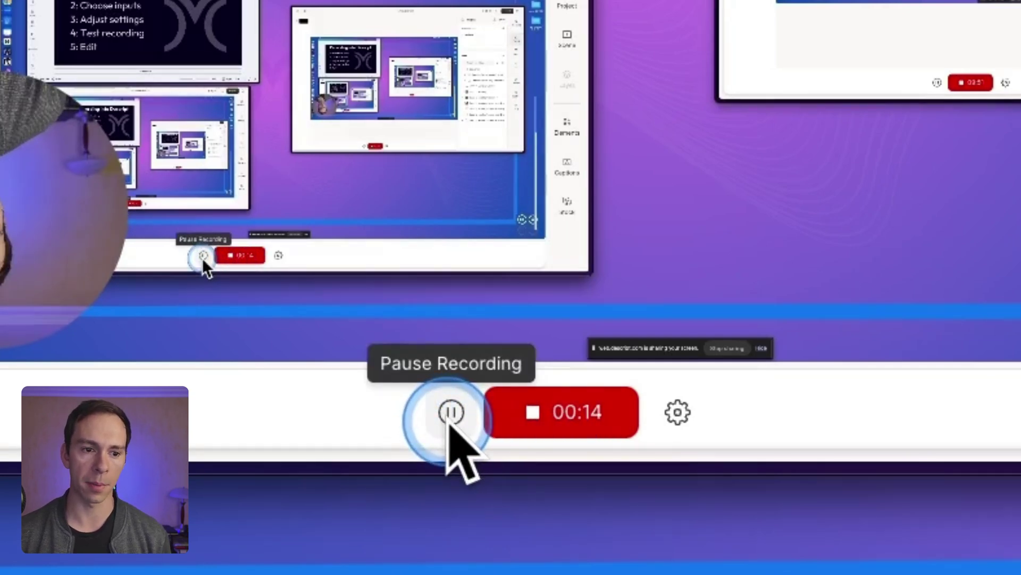
{"action": "left_click", "coordinate": [451, 414]}
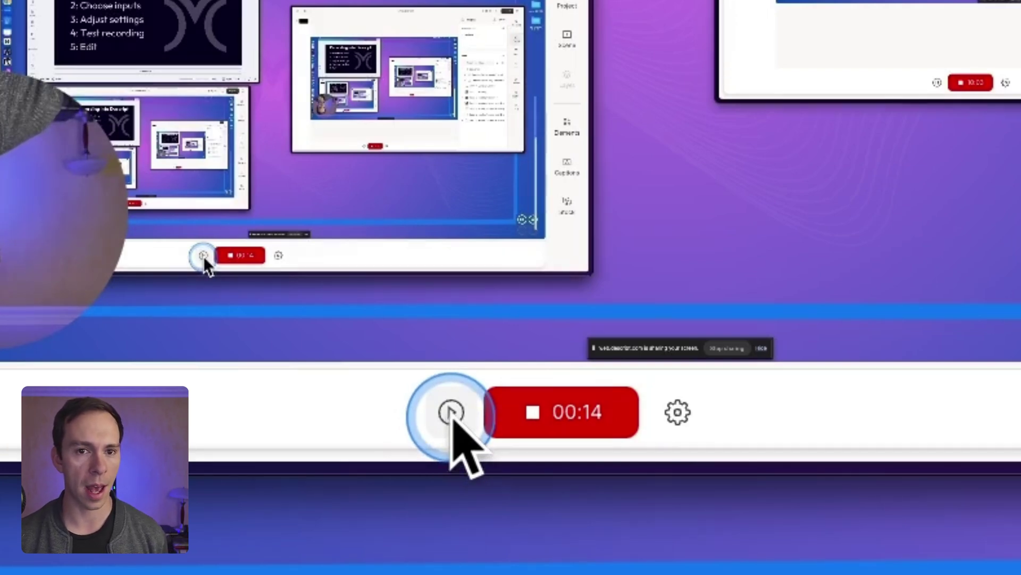
{"action": "left_click", "coordinate": [450, 413]}
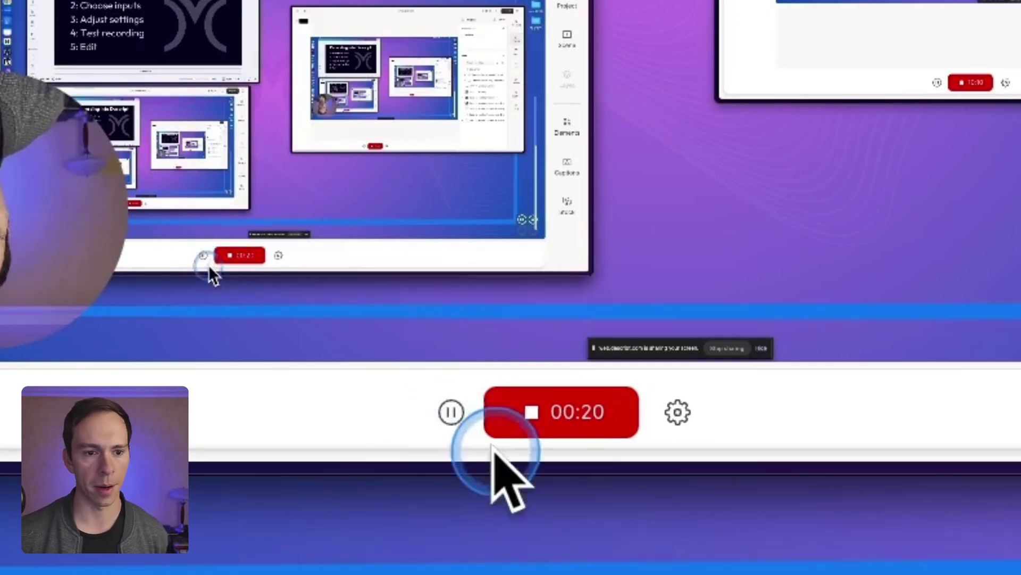
{"action": "left_click", "coordinate": [566, 418]}
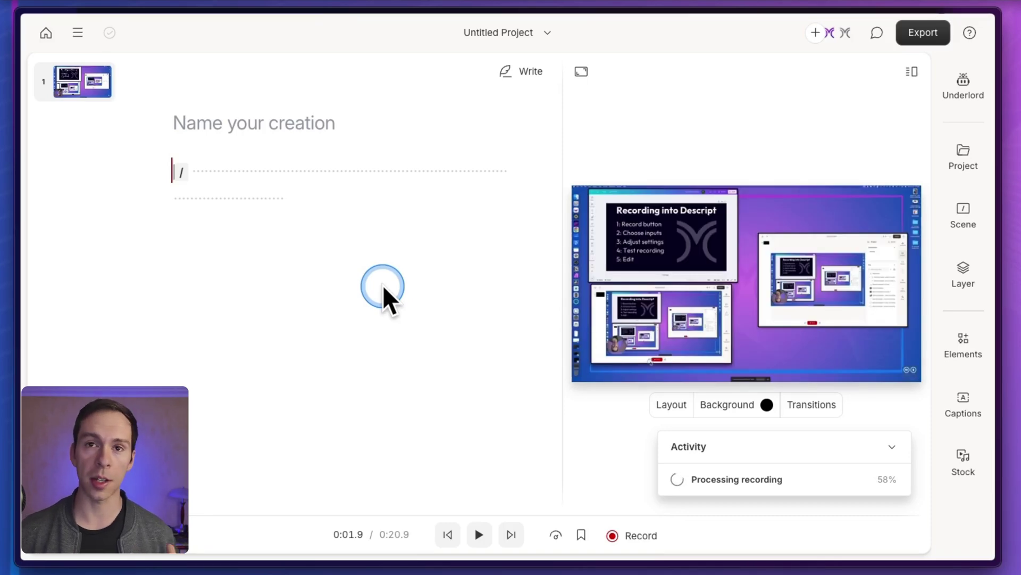
- Collapse the Activity panel, move the webcam overlay toward mid-frame and shift the screen layer left
{"action": "left_click", "coordinate": [575, 352]}
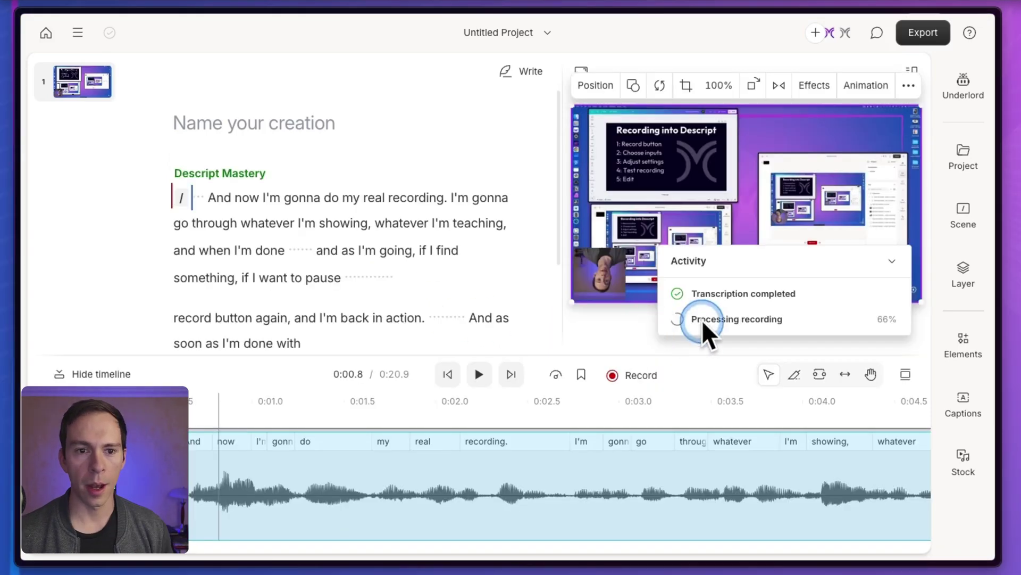
{"action": "left_click", "coordinate": [891, 260]}
{"action": "left_click", "coordinate": [790, 250]}
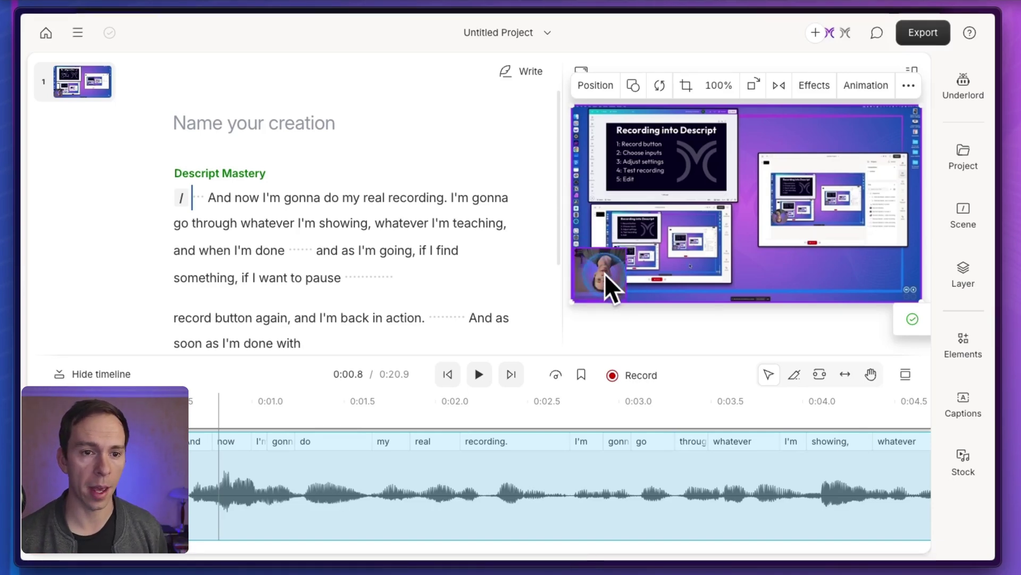
{"action": "left_click_drag", "start_coordinate": [602, 267], "coordinate": [665, 206]}
{"action": "left_click", "coordinate": [721, 208]}
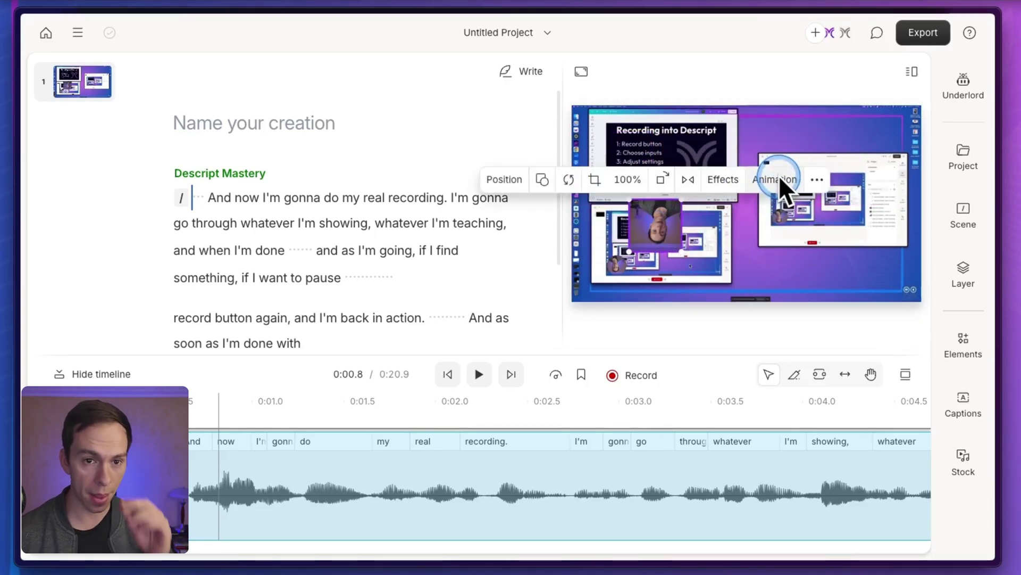
{"action": "left_click_drag", "start_coordinate": [852, 155], "coordinate": [794, 152]}
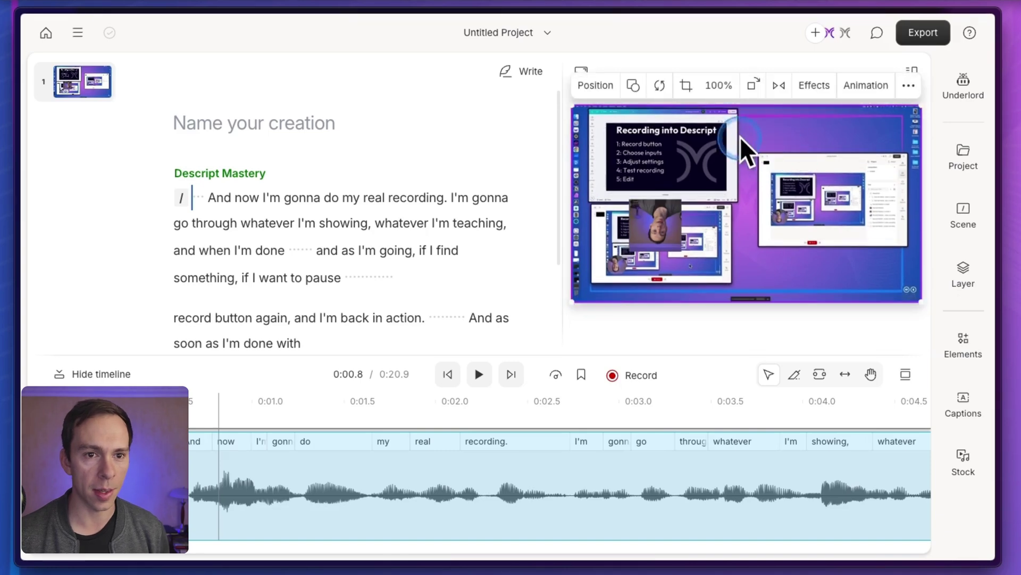
- Scale the screen recording layer to 150% and reposition it
{"action": "left_click", "coordinate": [718, 85]}
{"action": "type", "text": "150"}
{"action": "key", "text": "Return"}
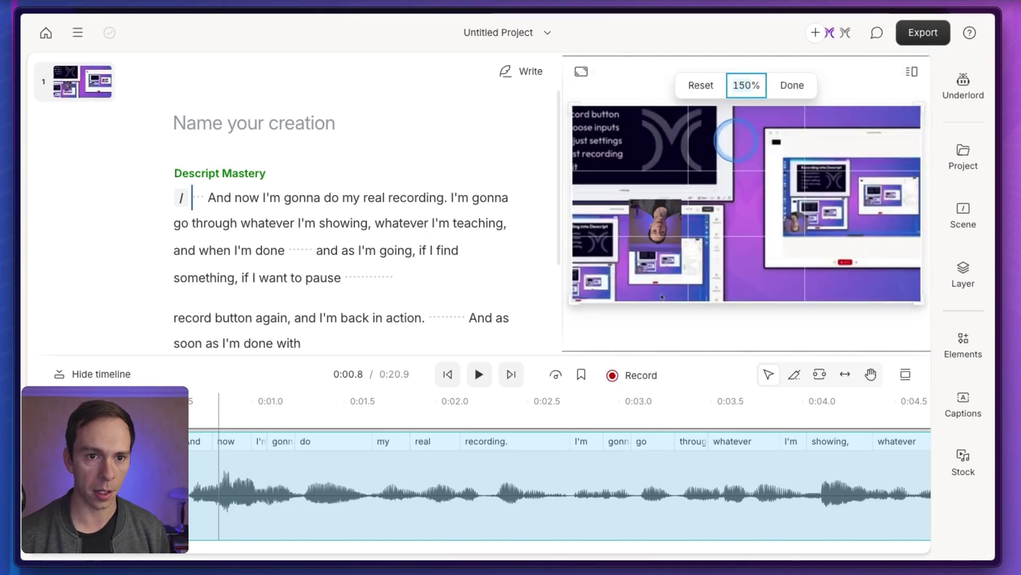
{"action": "left_click_drag", "start_coordinate": [771, 221], "coordinate": [880, 282]}
{"action": "left_click", "coordinate": [797, 99]}
- Turn the webcam layer upright, make it a Circle, and place it on the slide's left side
{"action": "left_click", "coordinate": [662, 239]}
{"action": "left_click_drag", "start_coordinate": [661, 240], "coordinate": [786, 205]}
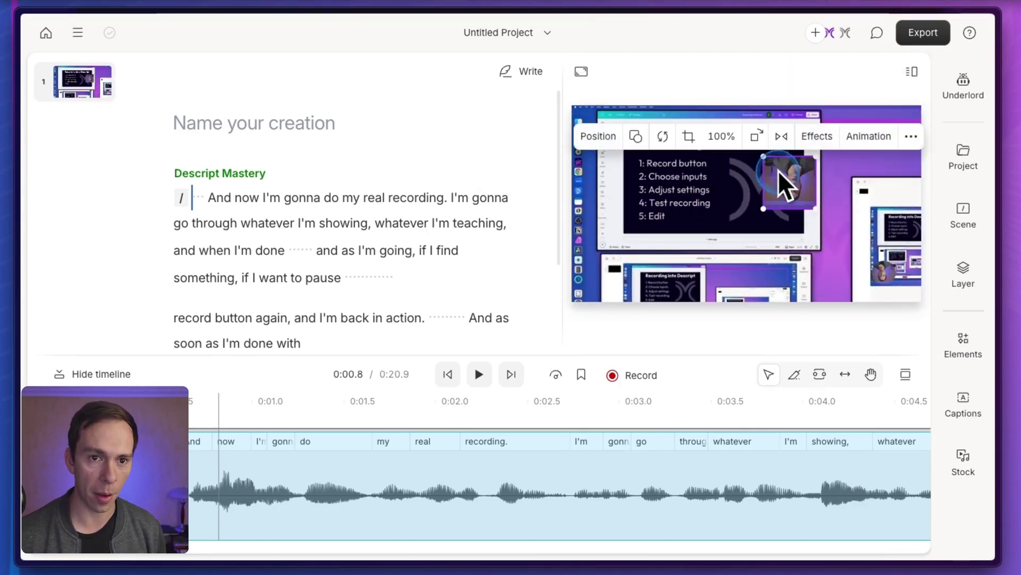
{"action": "left_click_drag", "start_coordinate": [757, 136], "coordinate": [825, 255]}
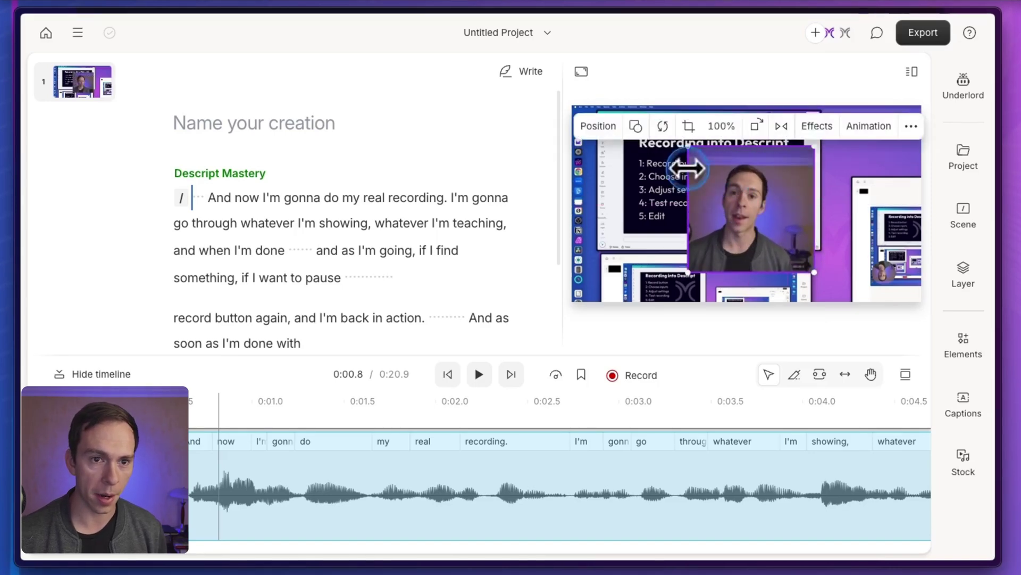
{"action": "left_click", "coordinate": [639, 130]}
{"action": "left_click", "coordinate": [625, 160]}
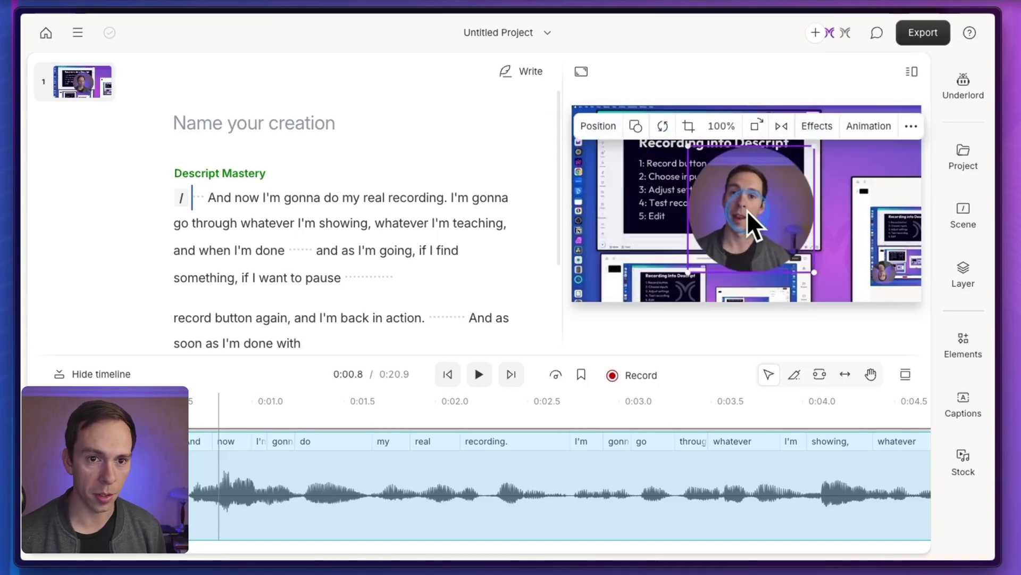
{"action": "left_click_drag", "start_coordinate": [747, 209], "coordinate": [634, 237]}
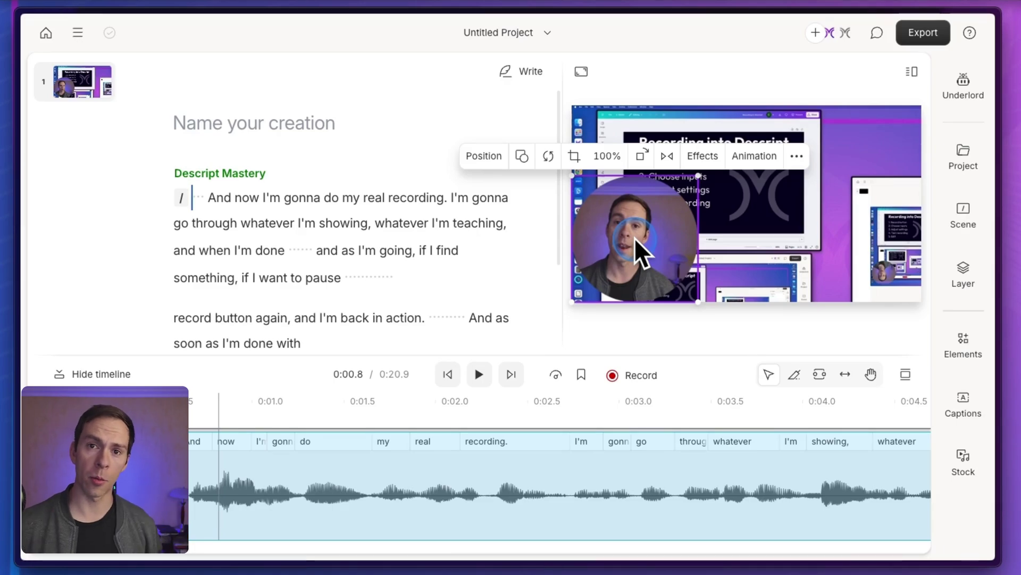